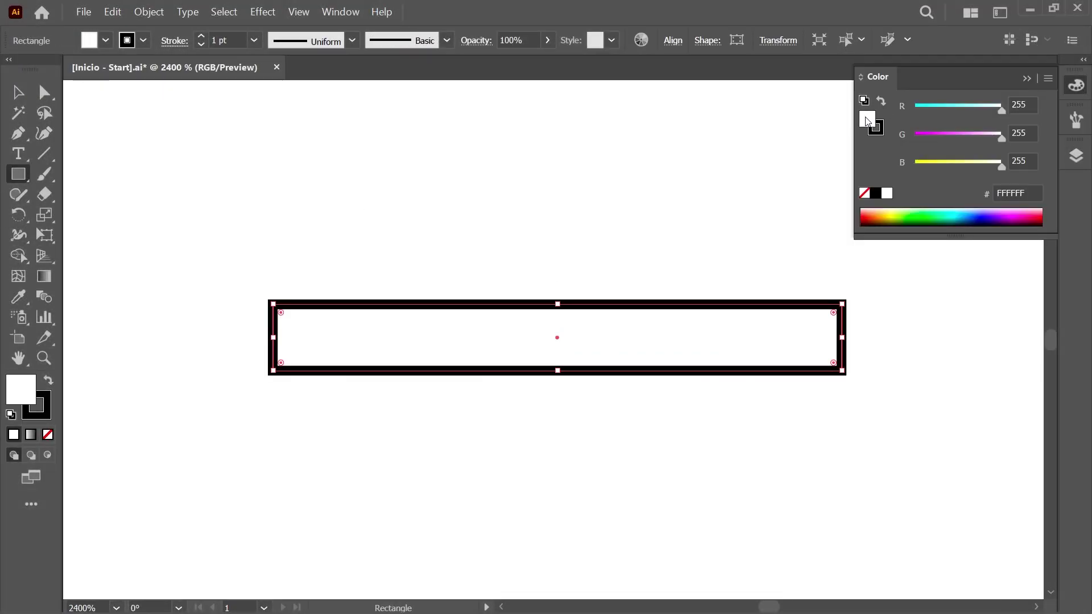
# Make the bar black with rounded ends and start a new scatter brush from it
pyautogui.press('a')
pyautogui.click(680, 39)
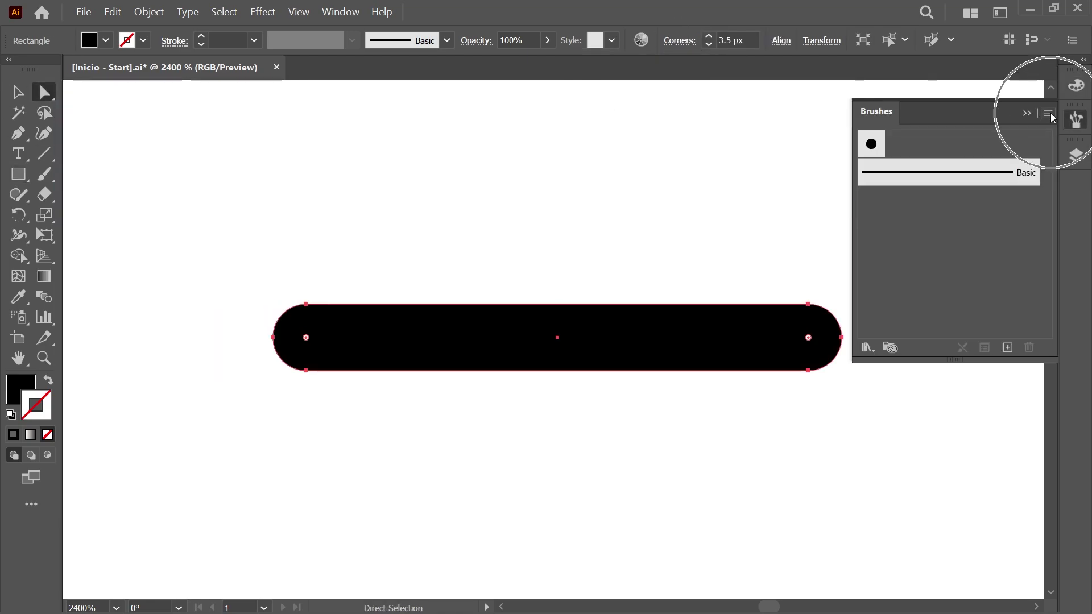
pyautogui.click(1006, 348)
pyautogui.click(89, 173)
pyautogui.click(134, 272)
# Save the scatter brush 'Pincel de dispersión' with random size and random scatter
pyautogui.write('Pincel de dispersión')
pyautogui.click(178, 181)
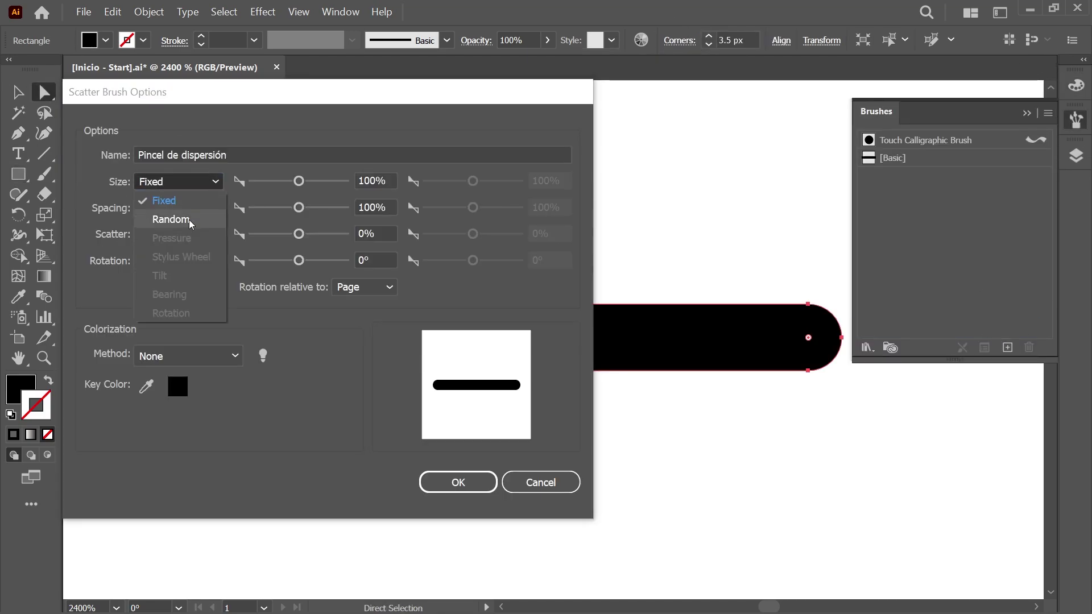
pyautogui.click(171, 219)
pyautogui.write('302')
pyautogui.click(178, 233)
pyautogui.click(170, 251)
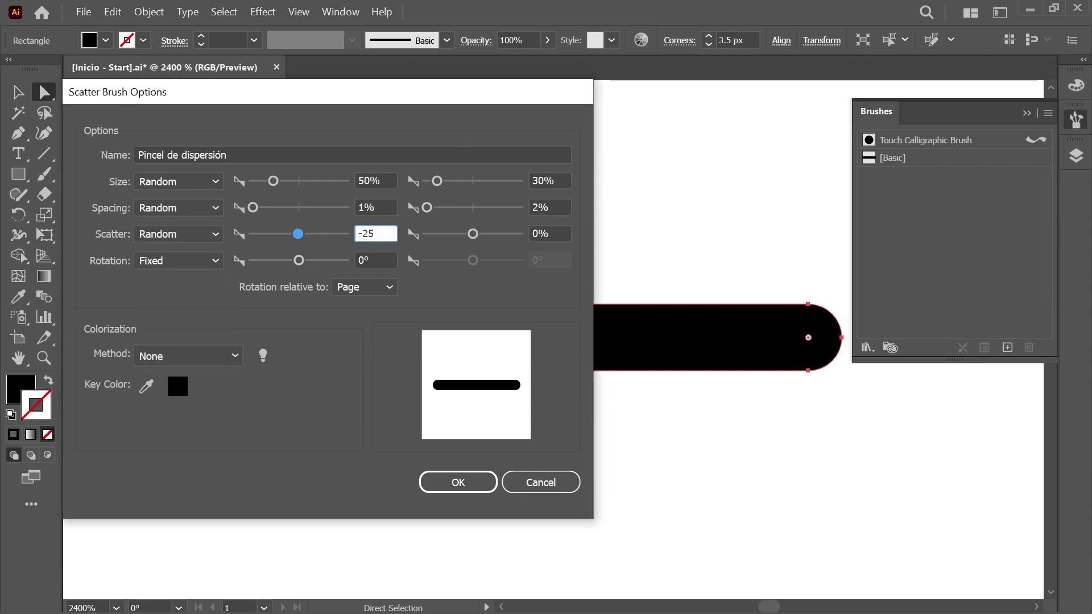
pyautogui.click(458, 482)
# Replace the bar with a horizontal line at page centre using Pincel de dispersión
pyautogui.press('Delete')
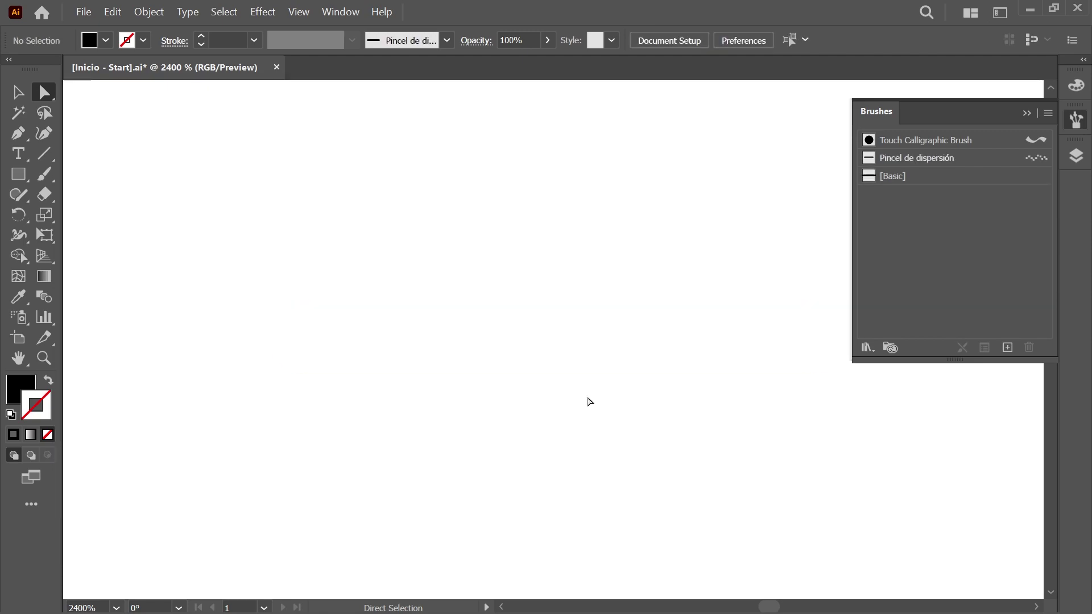
pyautogui.press('\\')
pyautogui.click(558, 334)
pyautogui.click(108, 233)
pyautogui.hotkey('ctrl', '-')
pyautogui.click(984, 158)
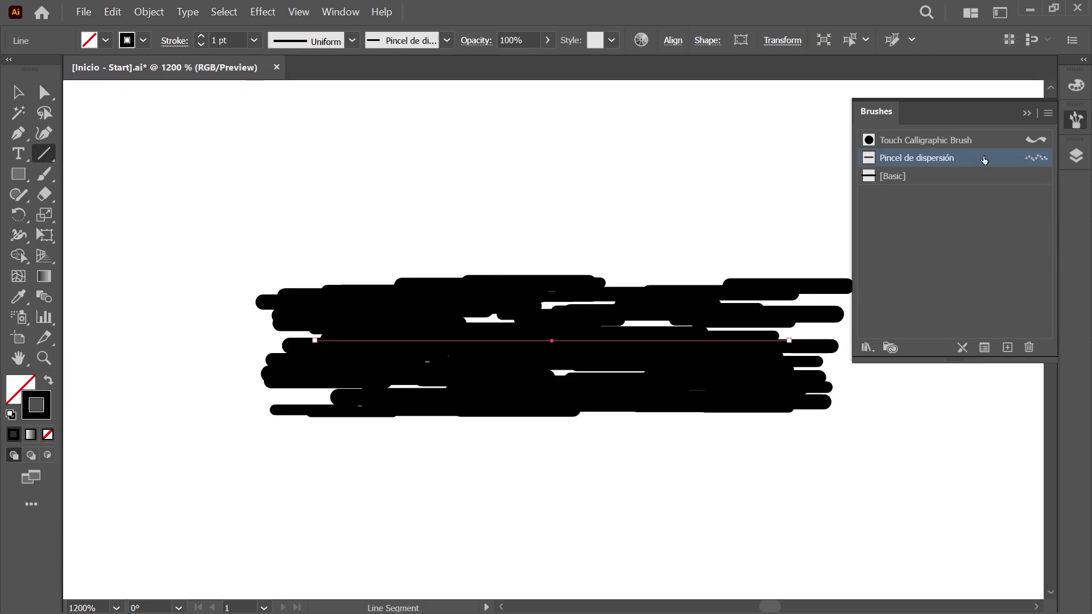
# Expand the brushed line and unite the scattered bars into one shape
pyautogui.click(149, 11)
pyautogui.click(188, 163)
pyautogui.hotkey('ctrl', 'shift', 'F9')
pyautogui.click(27, 96)
pyautogui.click(876, 228)
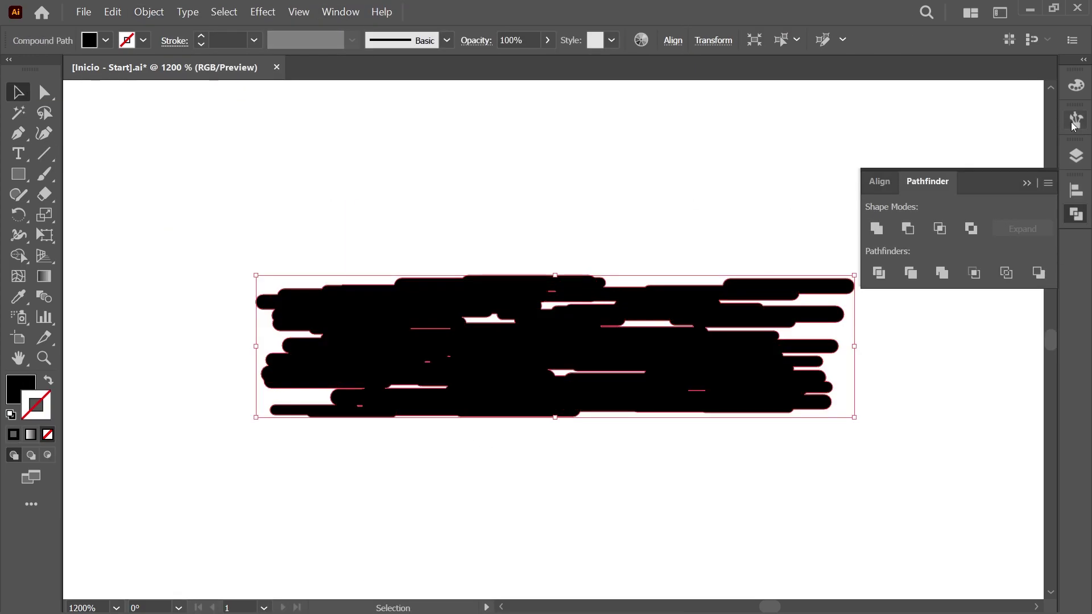
# Create the 'Pincel de arte' art brush from the merged shape, then delete the artwork
pyautogui.click(1076, 120)
pyautogui.click(1007, 347)
pyautogui.click(90, 202)
pyautogui.click(113, 276)
pyautogui.write('Pincel de arte')
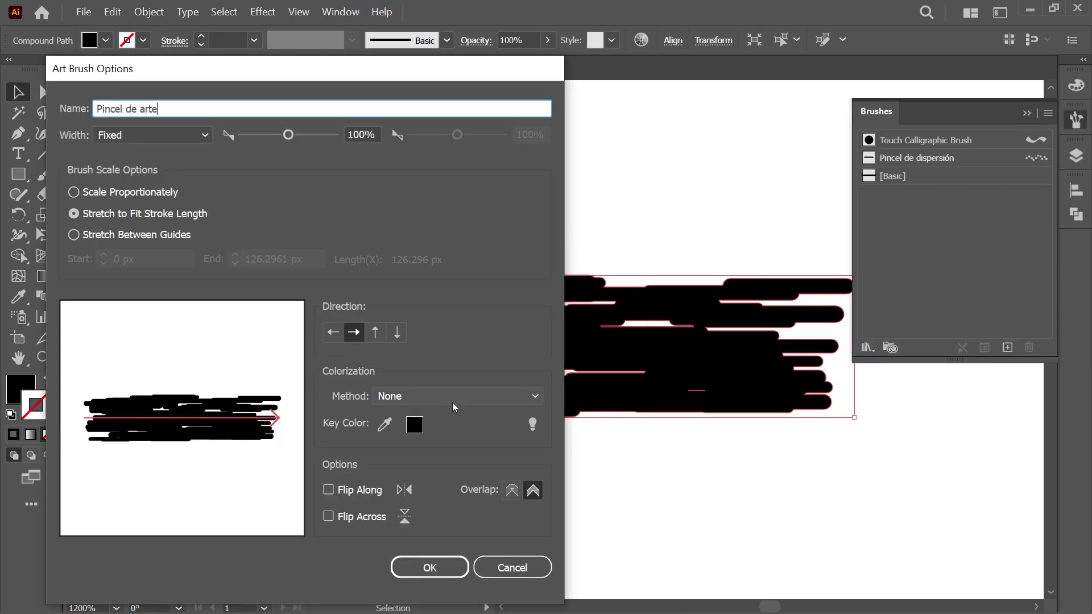
pyautogui.press('Return')
pyautogui.press('Delete')
# Set the paintbrush options, show the guide lettering, and trace the start of 'pincel'
pyautogui.hotkey('ctrl', '1')
pyautogui.doubleClick(45, 173)
pyautogui.click(212, 341)
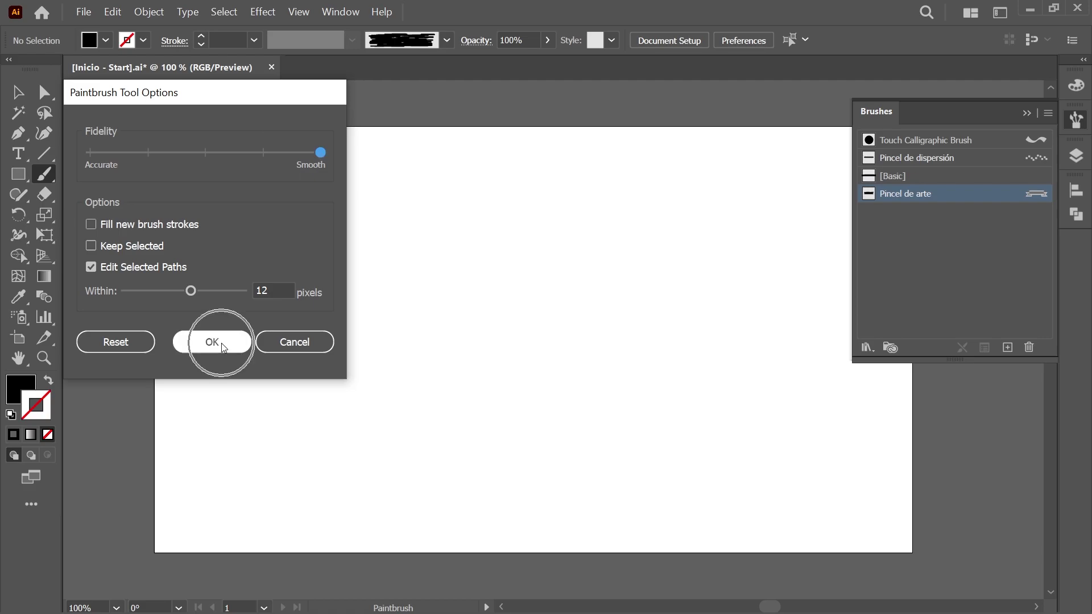
pyautogui.click(1076, 155)
pyautogui.click(866, 193)
pyautogui.hotkey('ctrl', '+')
pyautogui.moveTo(319, 242); pyautogui.dragTo(523, 318)
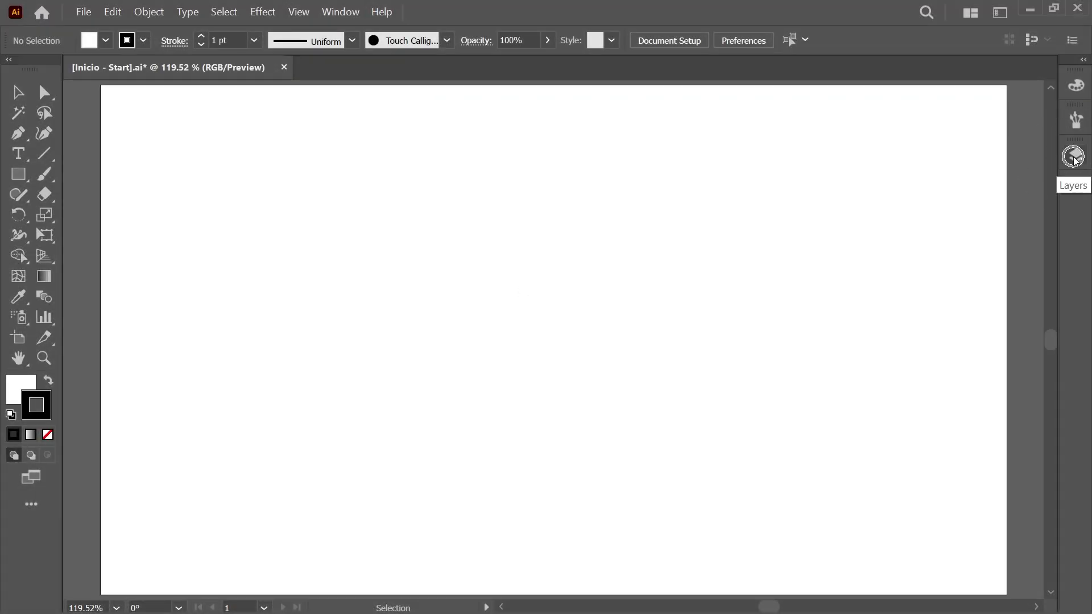
# Draw a rectangle 60 px wide and 7 px high at the artboard centre
pyautogui.click(1074, 158)
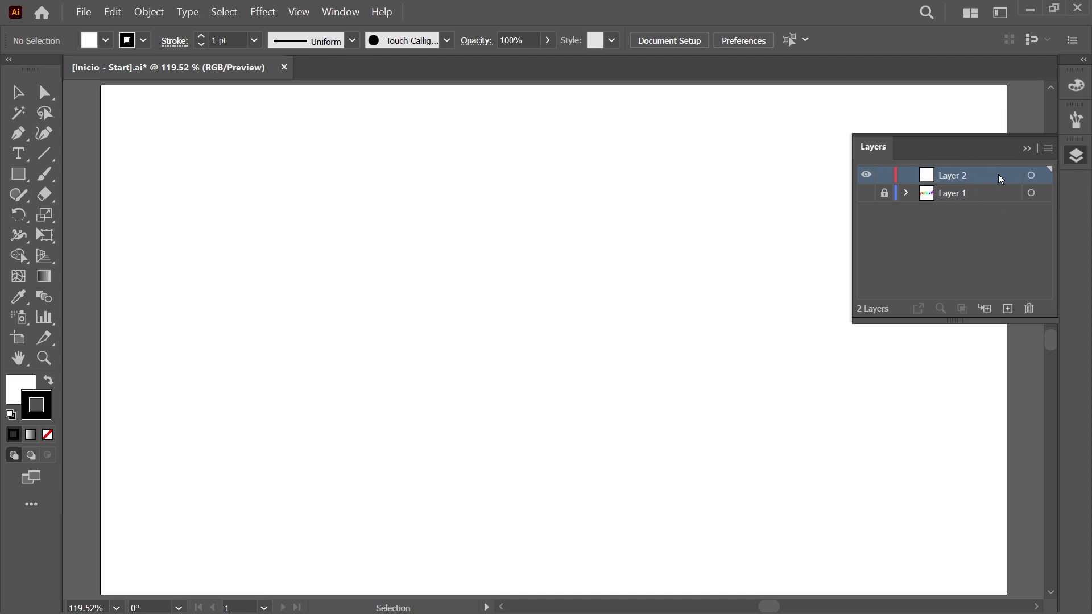
pyautogui.click(1075, 157)
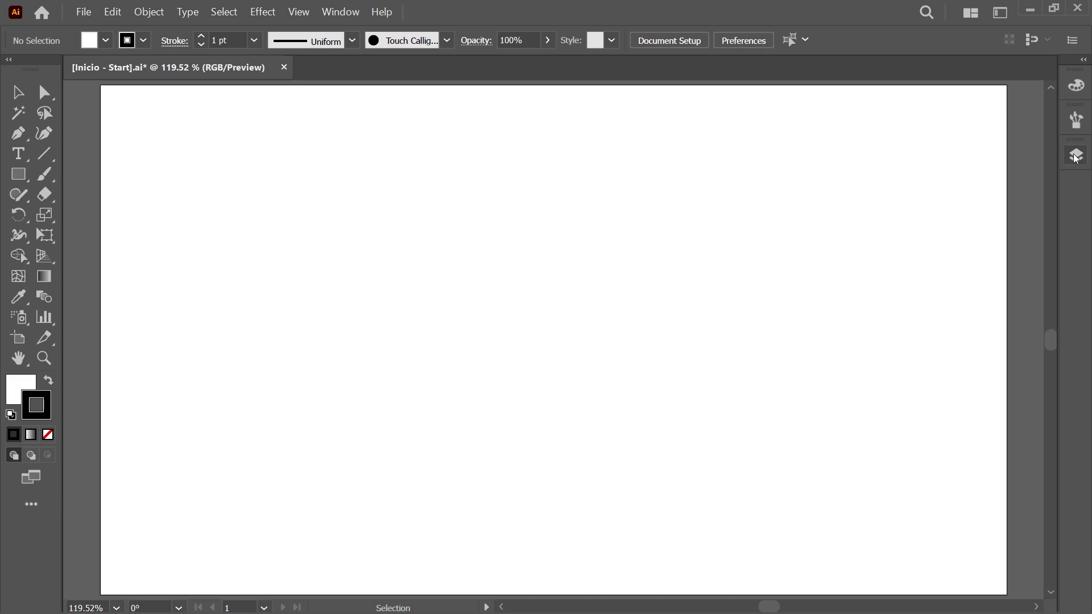
pyautogui.click(21, 176)
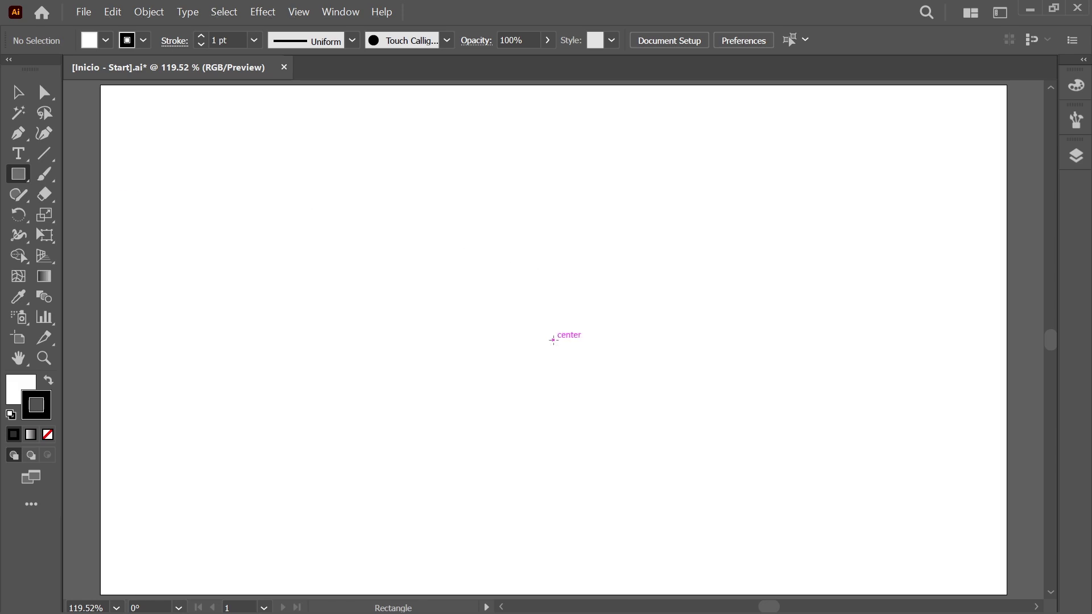
pyautogui.click(553, 340)
pyautogui.write('60')
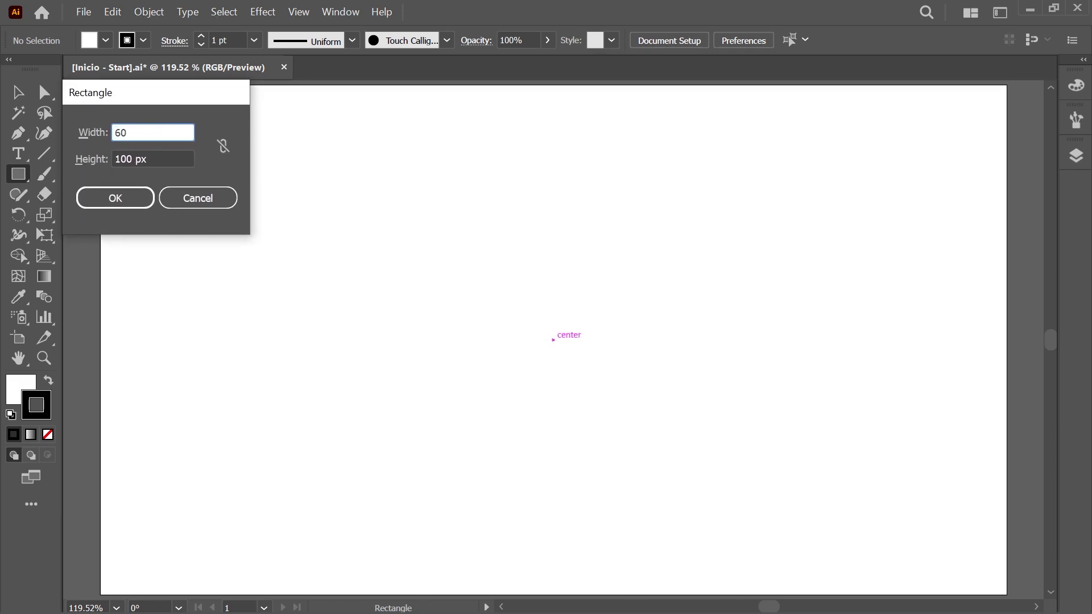
pyautogui.press('Tab')
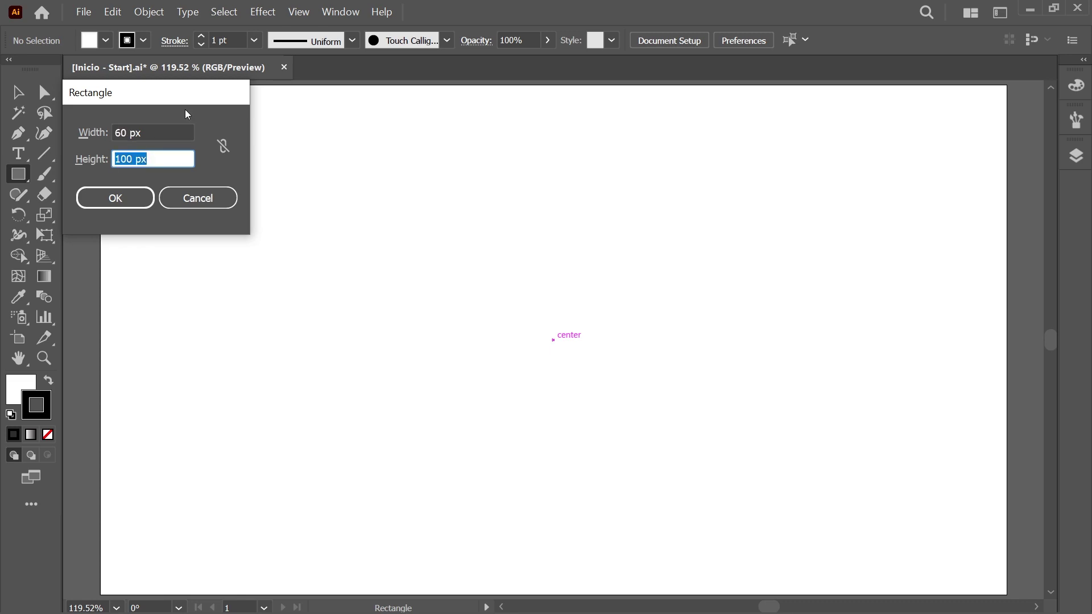
pyautogui.write('7')
pyautogui.press('Tab')
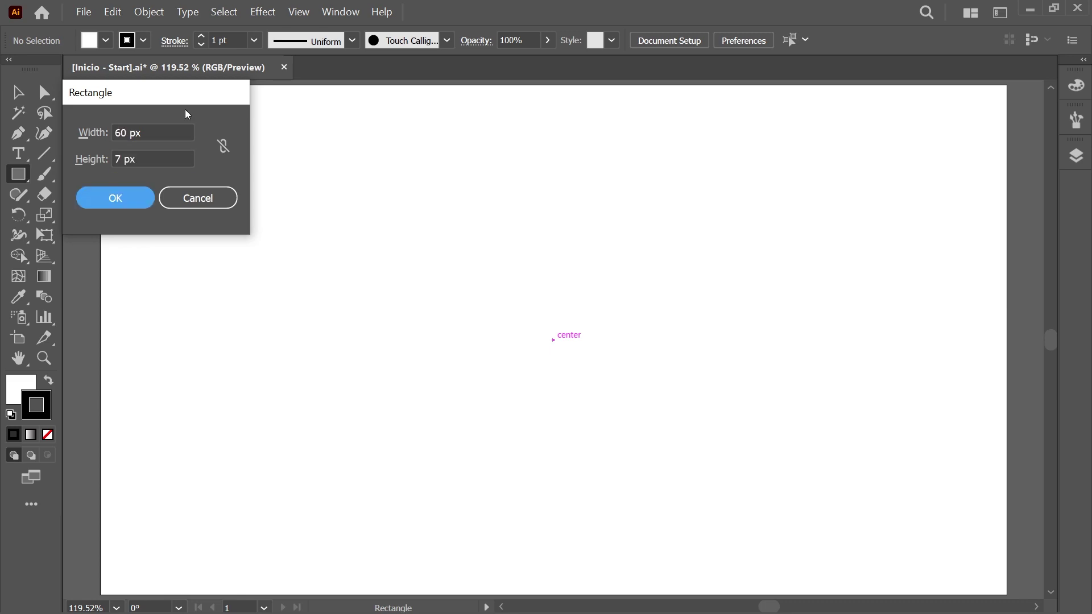
pyautogui.click(131, 202)
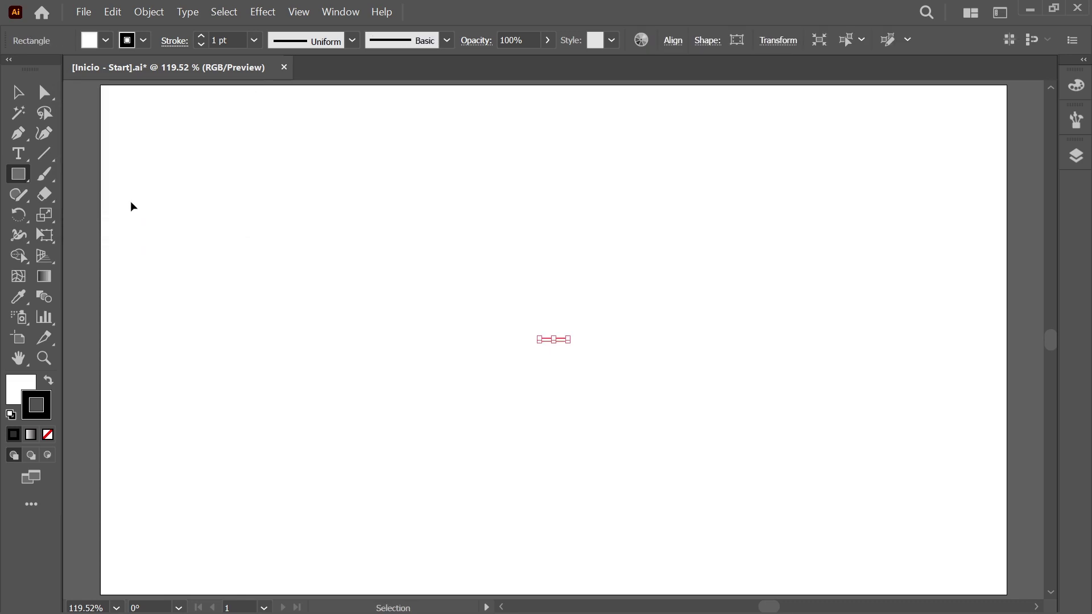
# Give the rectangle a black fill and set its stroke to None
pyautogui.hotkey('ctrl', '=')
pyautogui.hotkey('ctrl', '=')
pyautogui.hotkey('ctrl', '=')
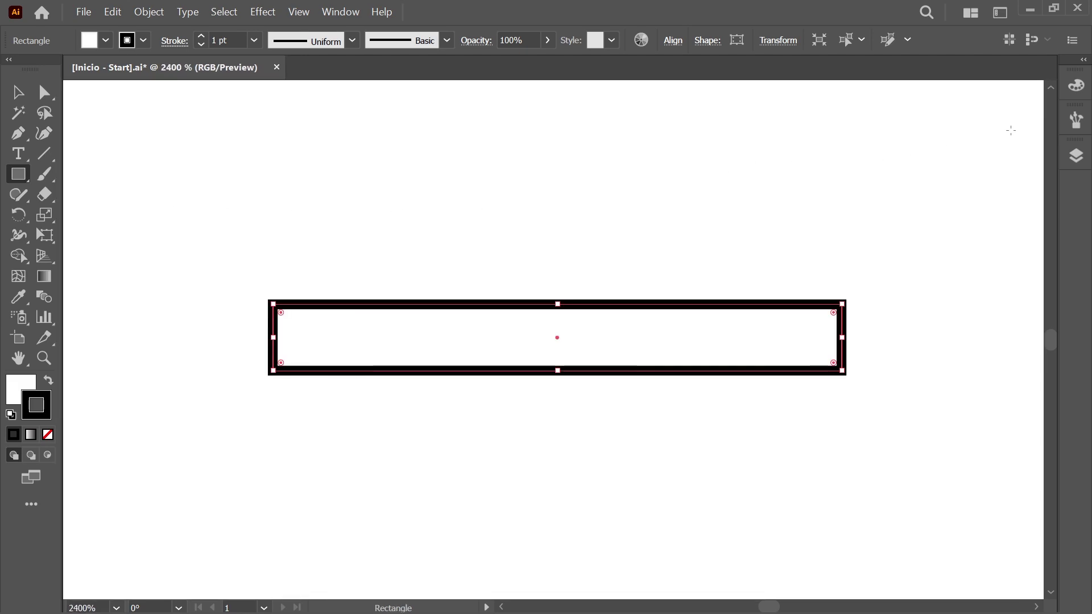
pyautogui.click(1077, 86)
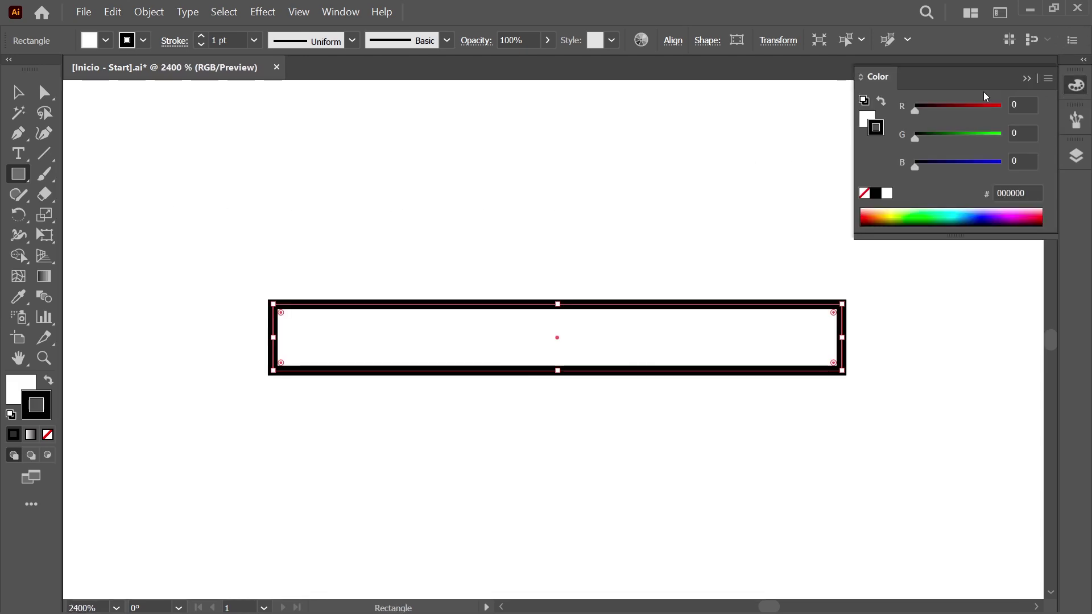
pyautogui.click(867, 119)
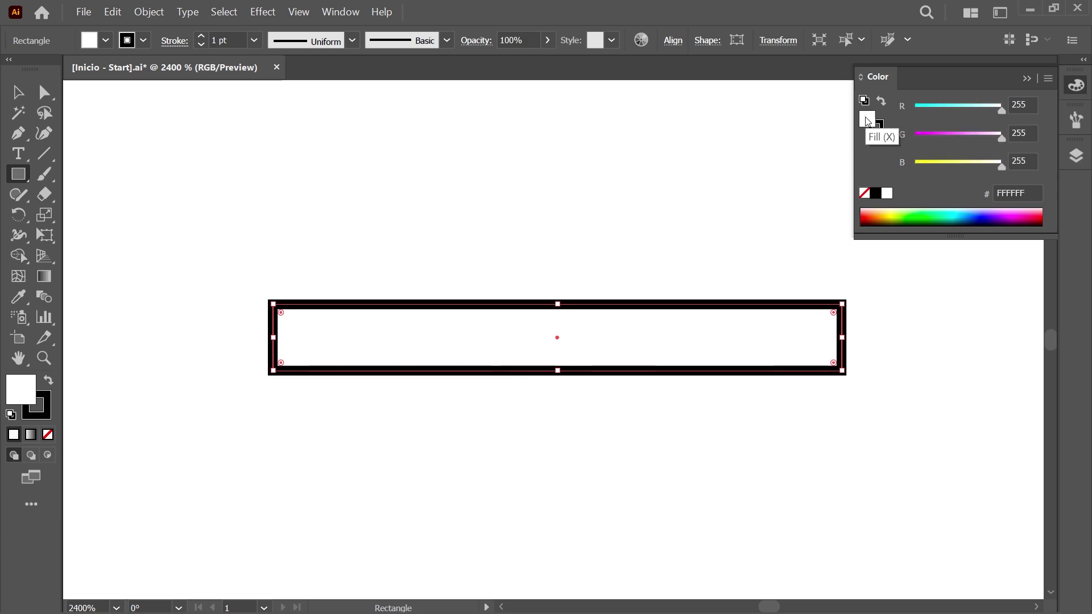
pyautogui.click(876, 194)
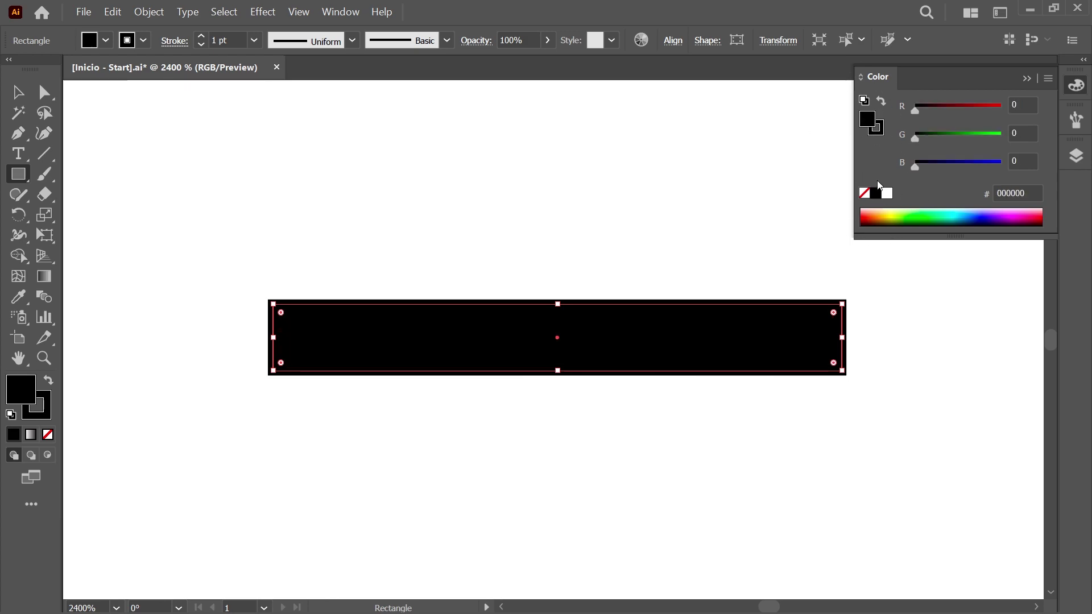
pyautogui.click(880, 132)
pyautogui.click(865, 194)
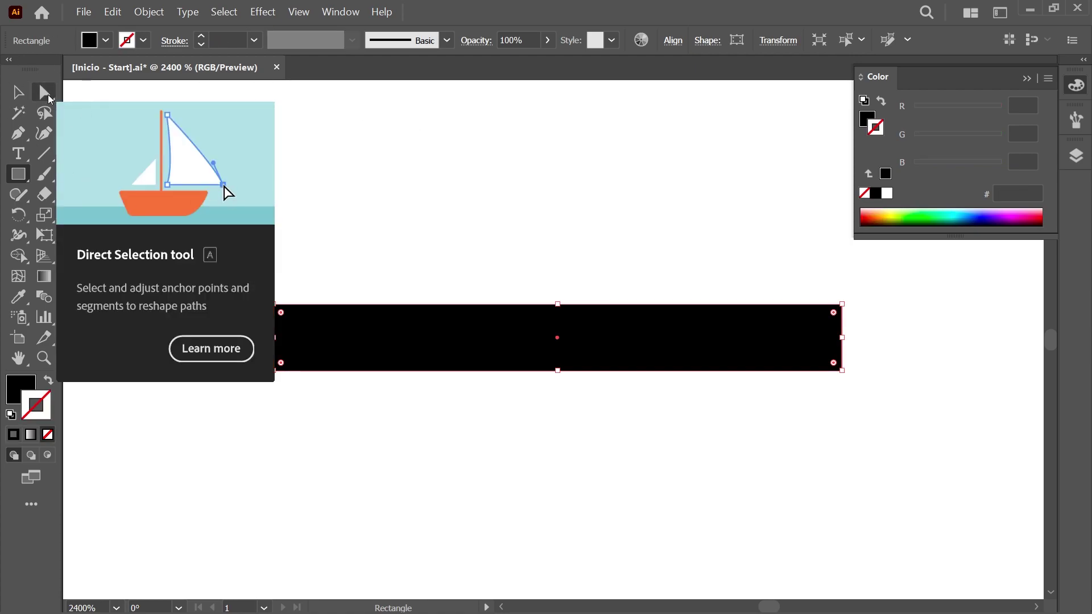
# Round the bar's corners with a 3.5 px radius to make a pill shape
pyautogui.click(49, 97)
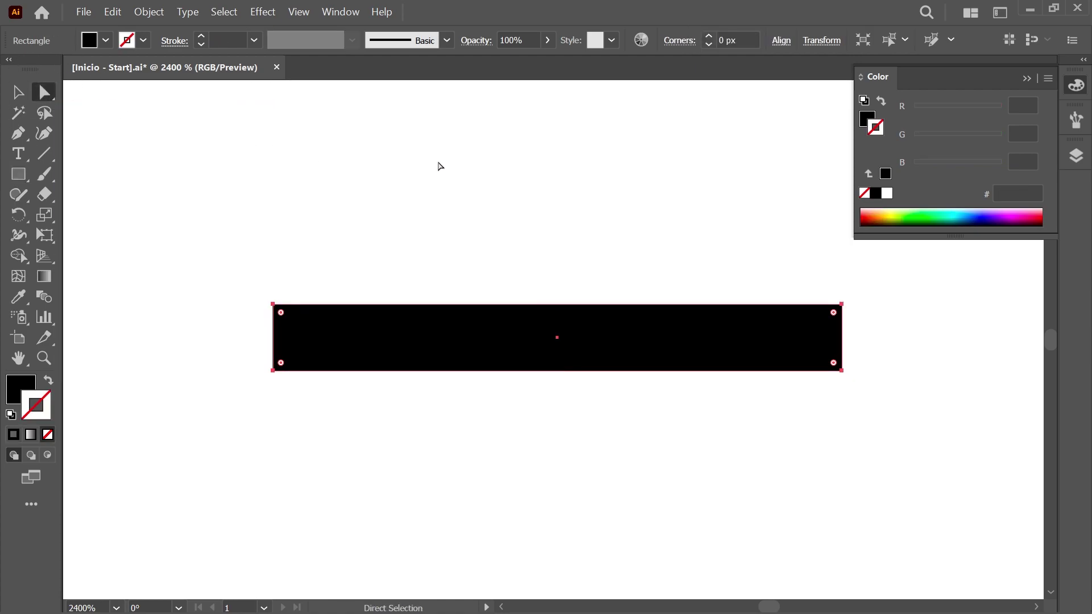
pyautogui.click(679, 41)
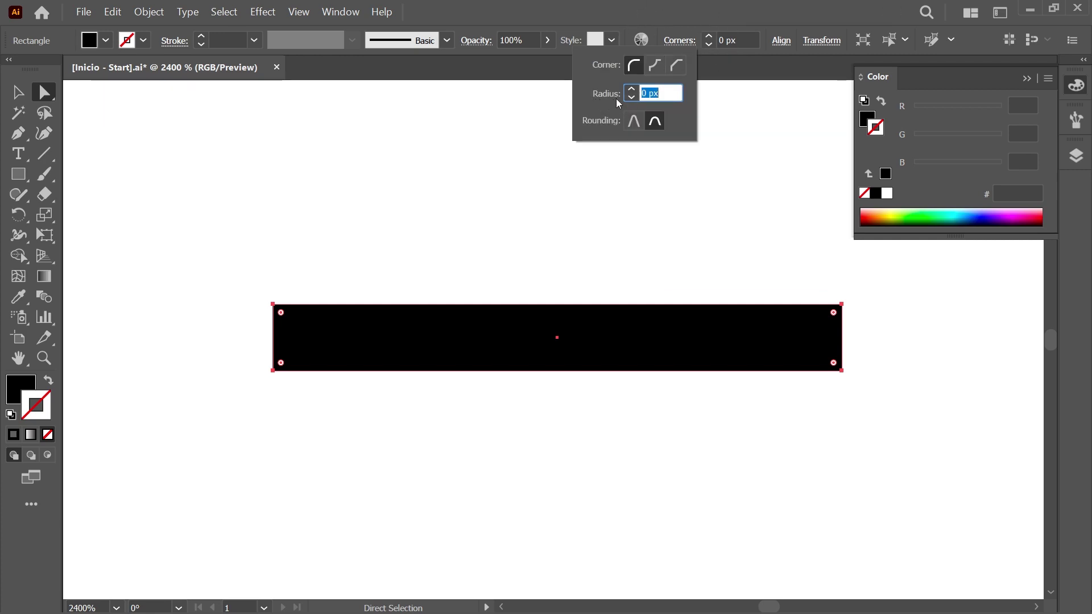
pyautogui.write('3.5')
pyautogui.press('Return')
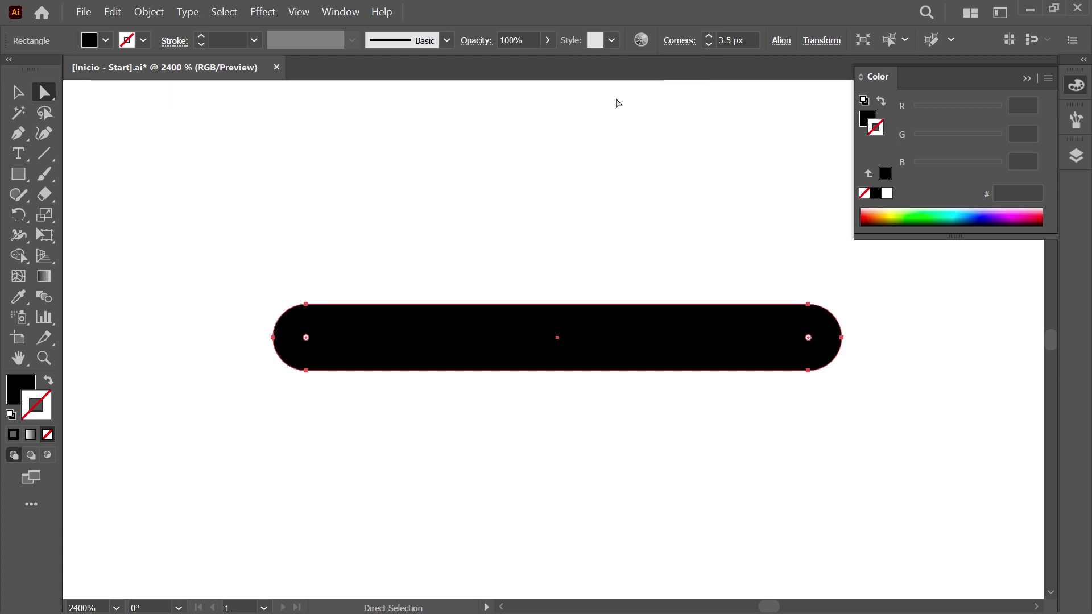
pyautogui.click(1080, 120)
pyautogui.click(1049, 114)
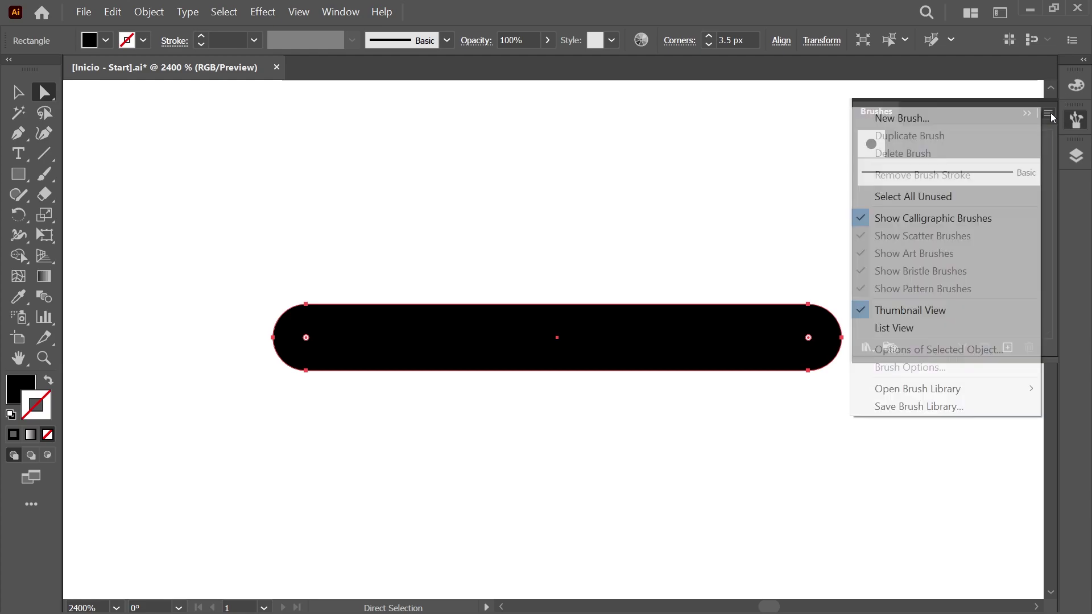
# Switch Brushes to List View and start a new Scatter Brush from the pill
pyautogui.click(982, 328)
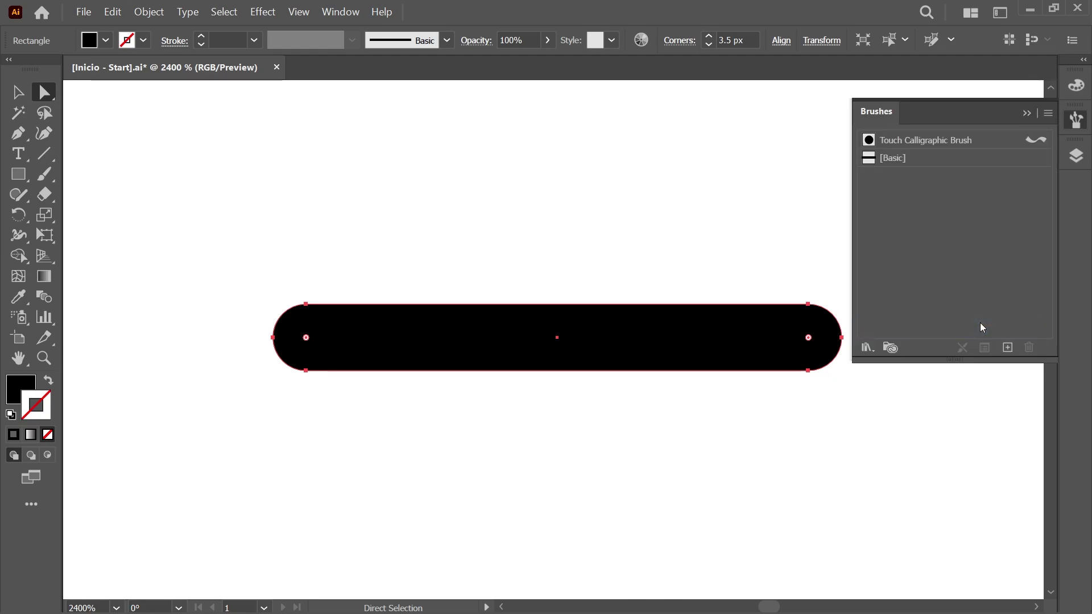
pyautogui.click(1007, 347)
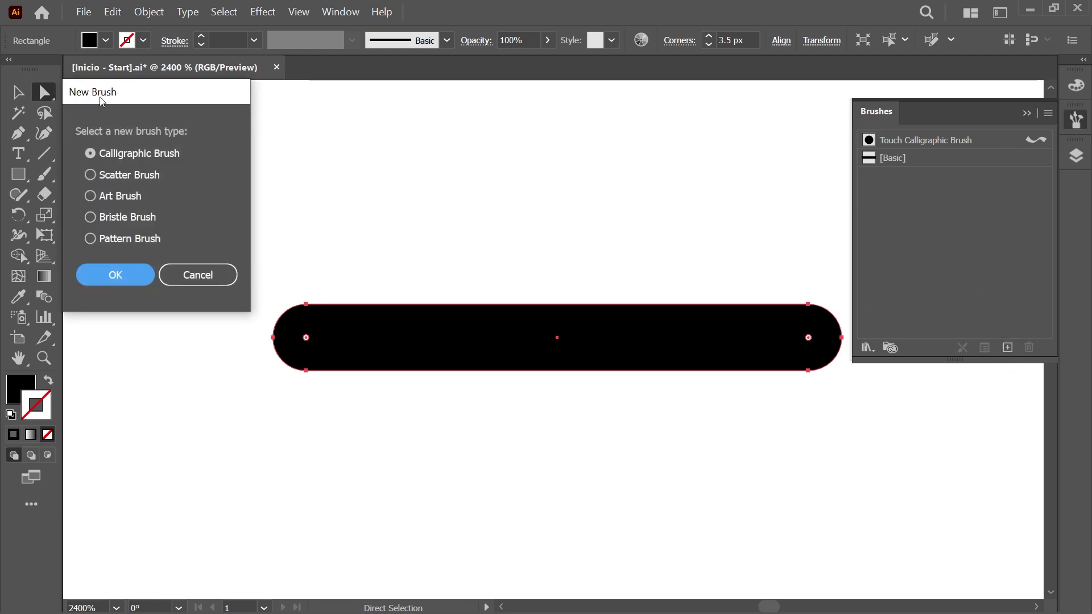
pyautogui.click(90, 175)
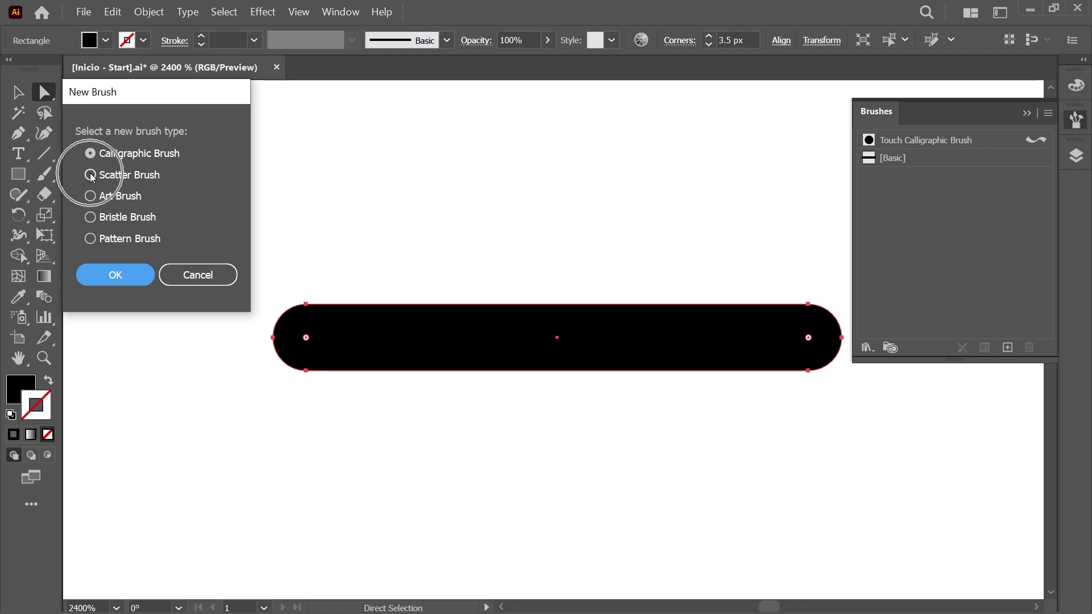
pyautogui.click(138, 276)
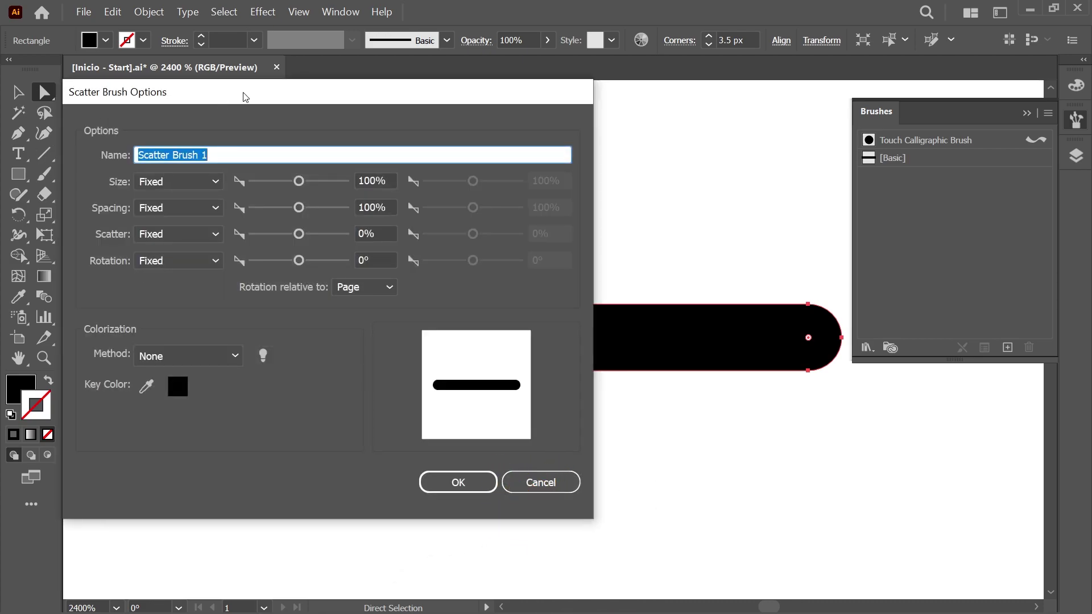
# Name the brush 'Pincel de dispersión' with random size from 50% to 30%
pyautogui.write('Pincel de dispersión')
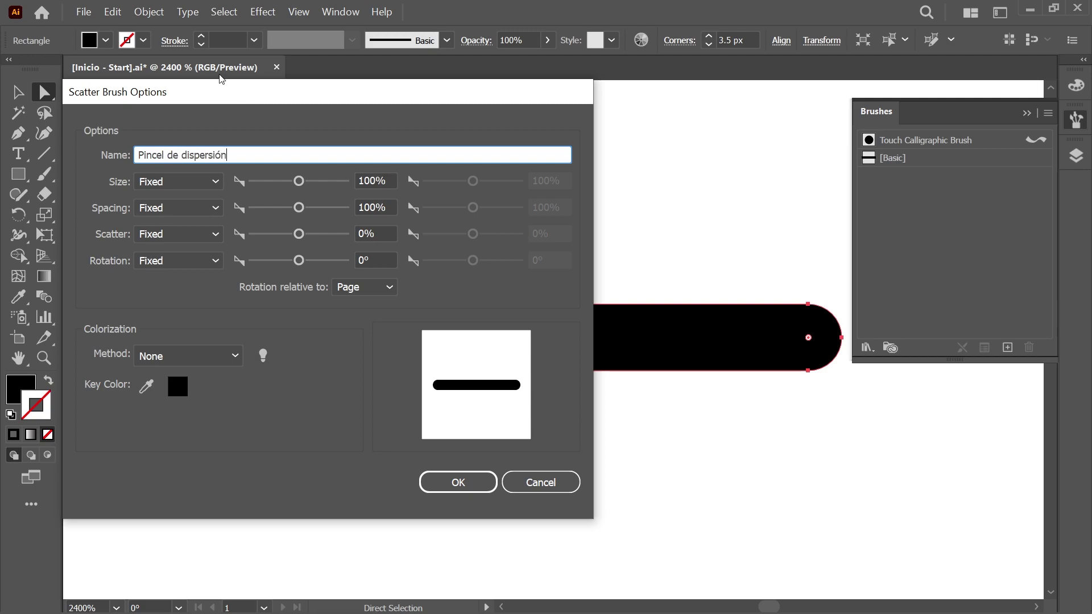
pyautogui.click(173, 182)
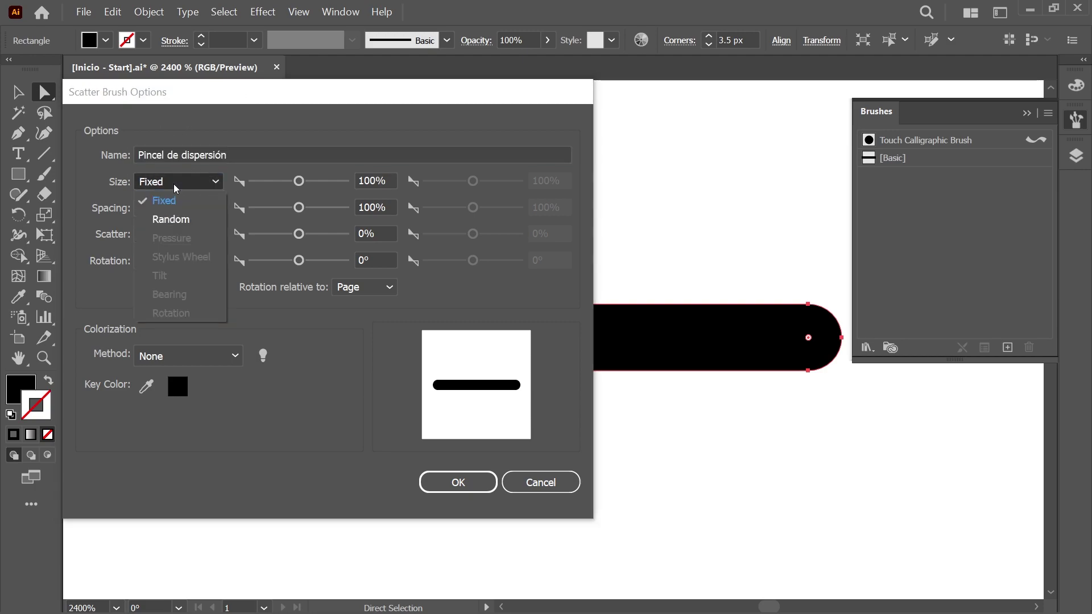
pyautogui.click(189, 219)
pyautogui.press('Tab')
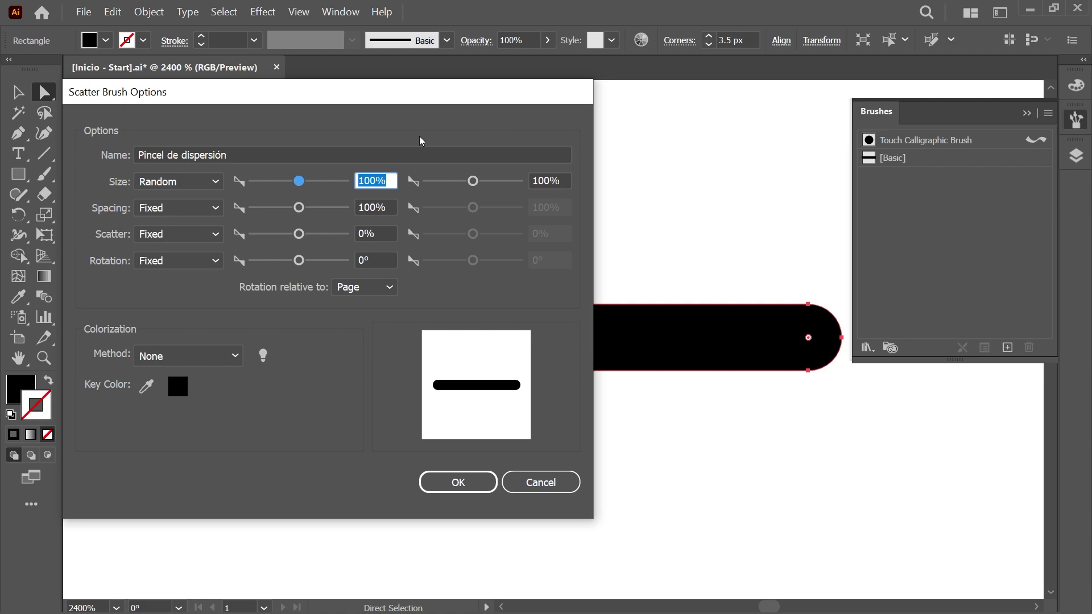
pyautogui.write('50')
pyautogui.doubleClick(564, 180)
pyautogui.write('30')
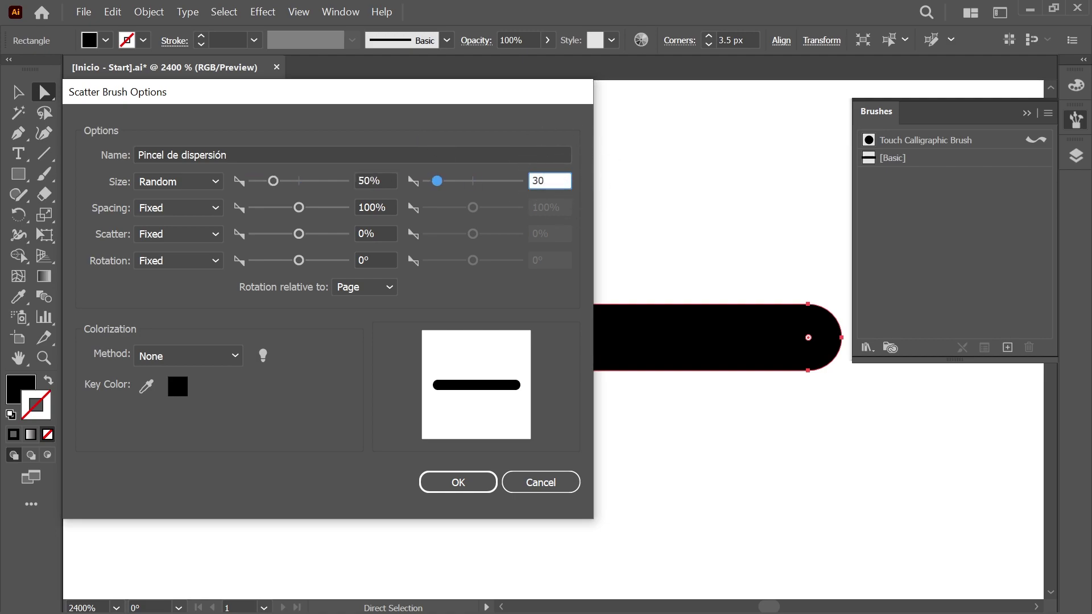
# Set random spacing 1–2% and random scatter -25% to 21%
pyautogui.click(214, 210)
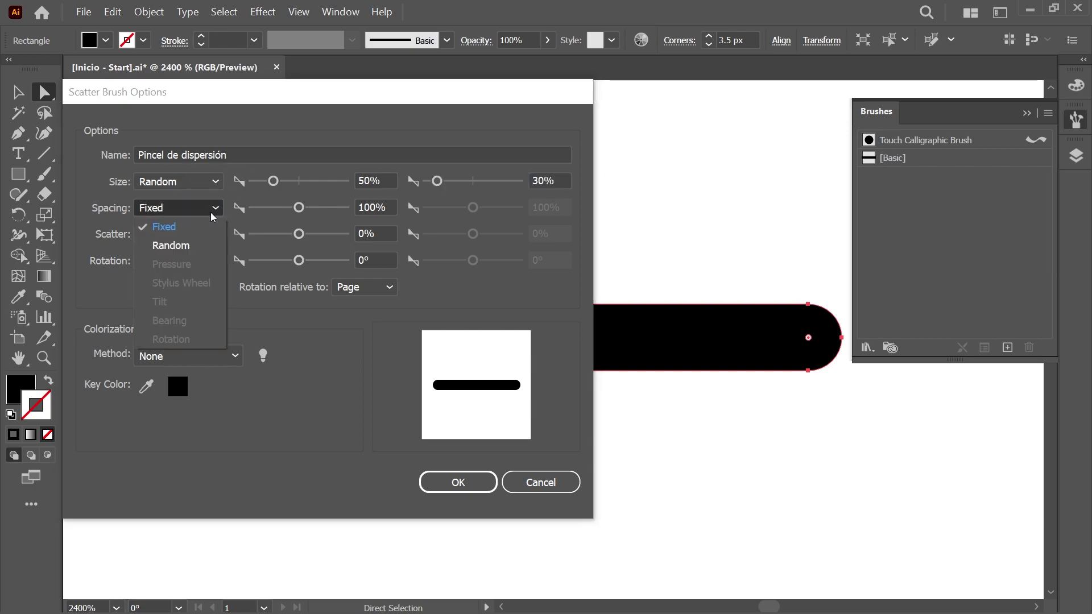
pyautogui.click(197, 244)
pyautogui.doubleClick(377, 207)
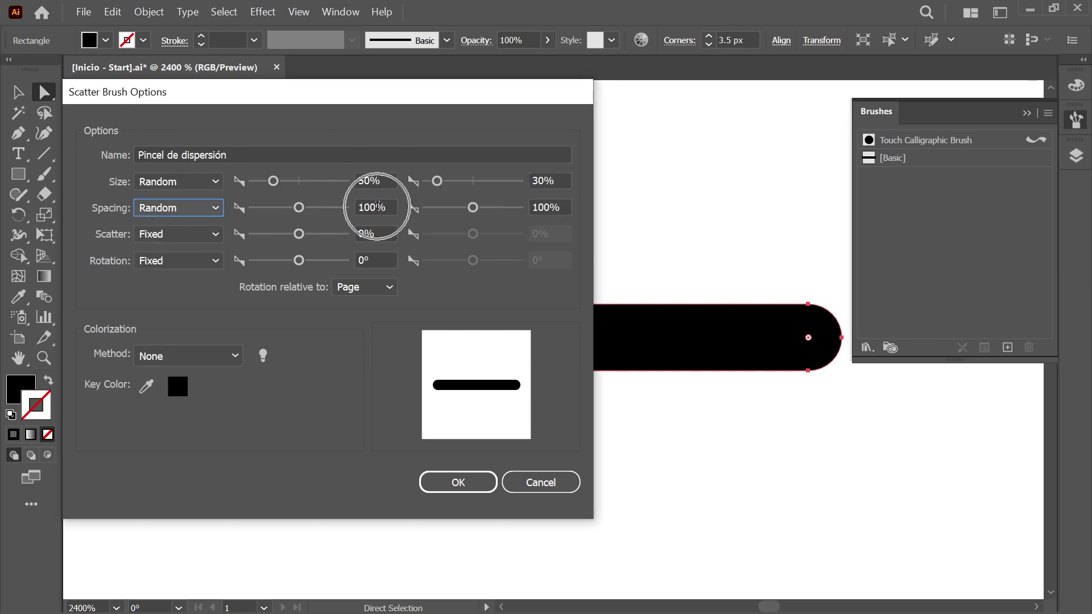
pyautogui.write('1')
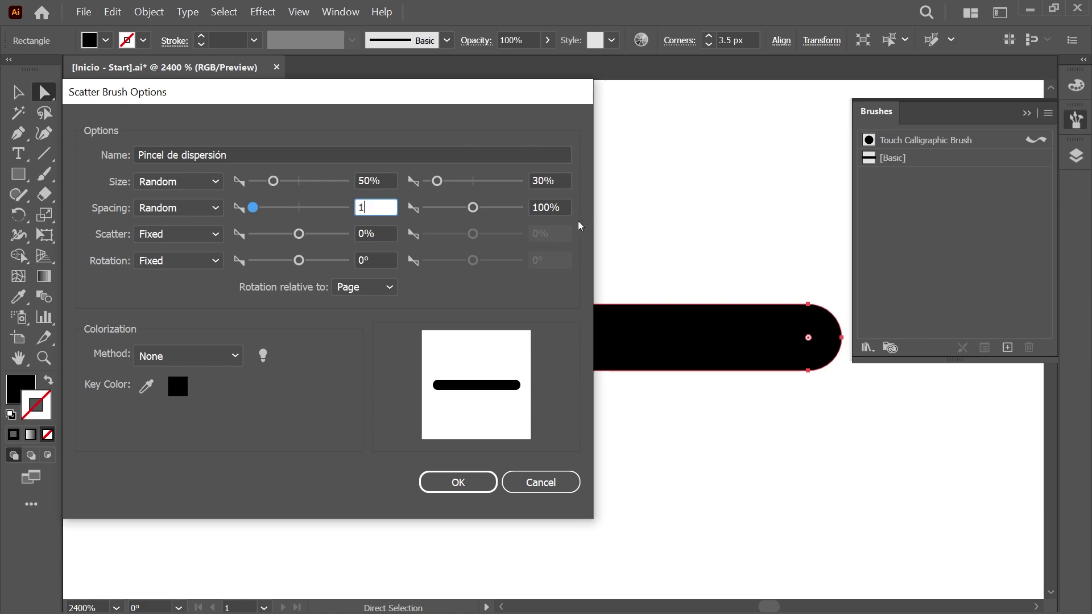
pyautogui.doubleClick(563, 208)
pyautogui.write('2')
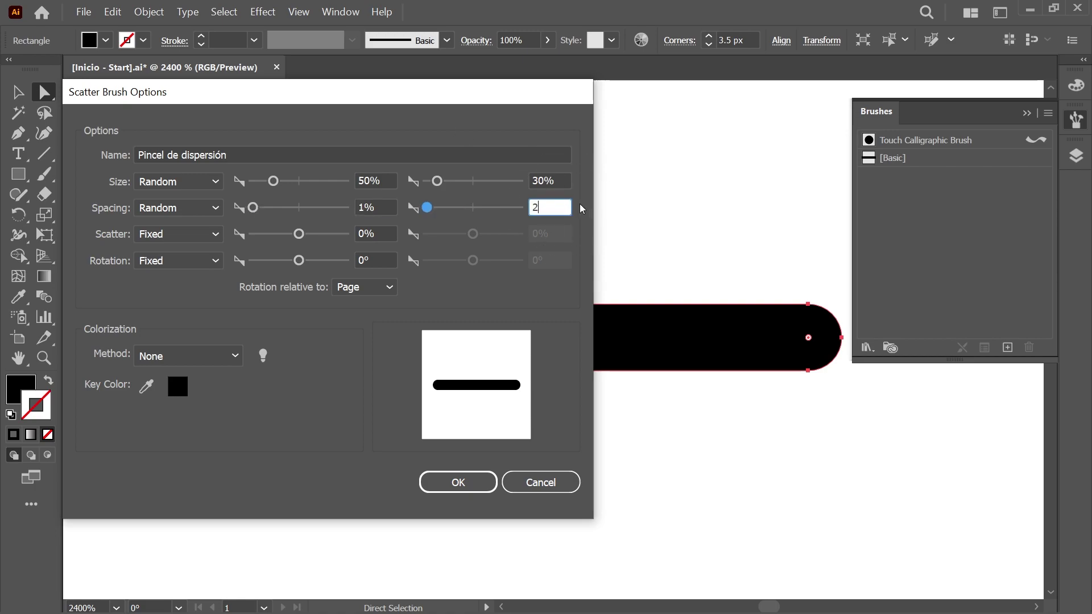
pyautogui.click(217, 237)
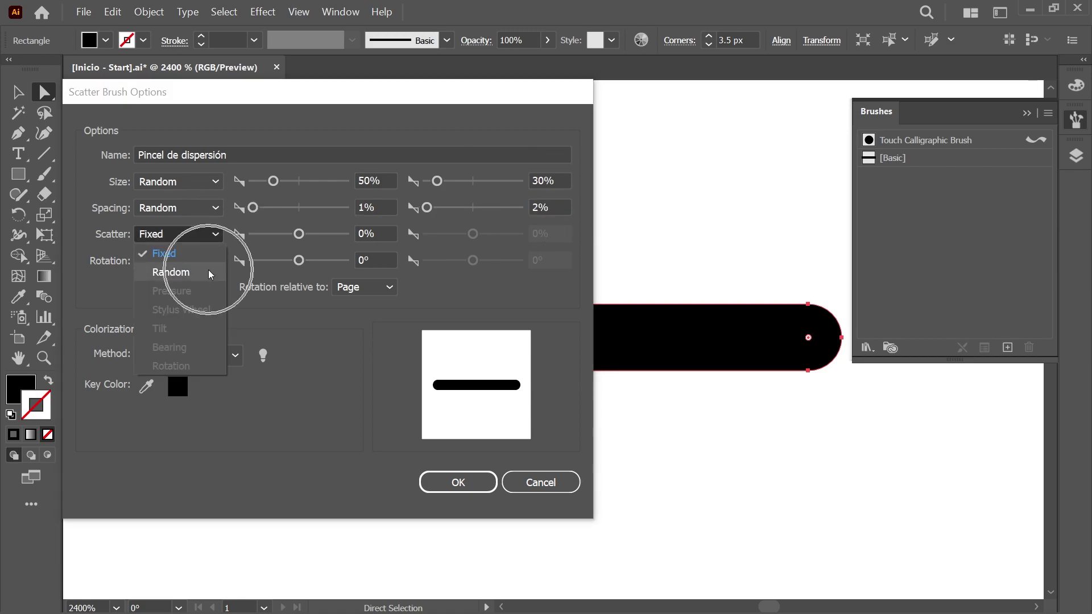
pyautogui.click(208, 270)
pyautogui.doubleClick(376, 234)
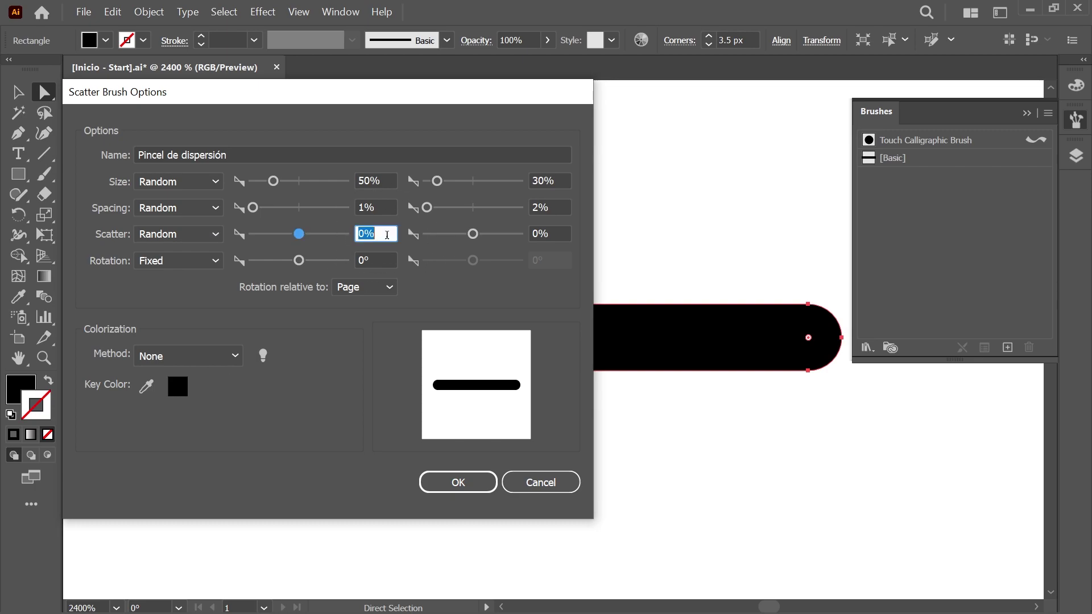
pyautogui.write('-25')
pyautogui.doubleClick(562, 235)
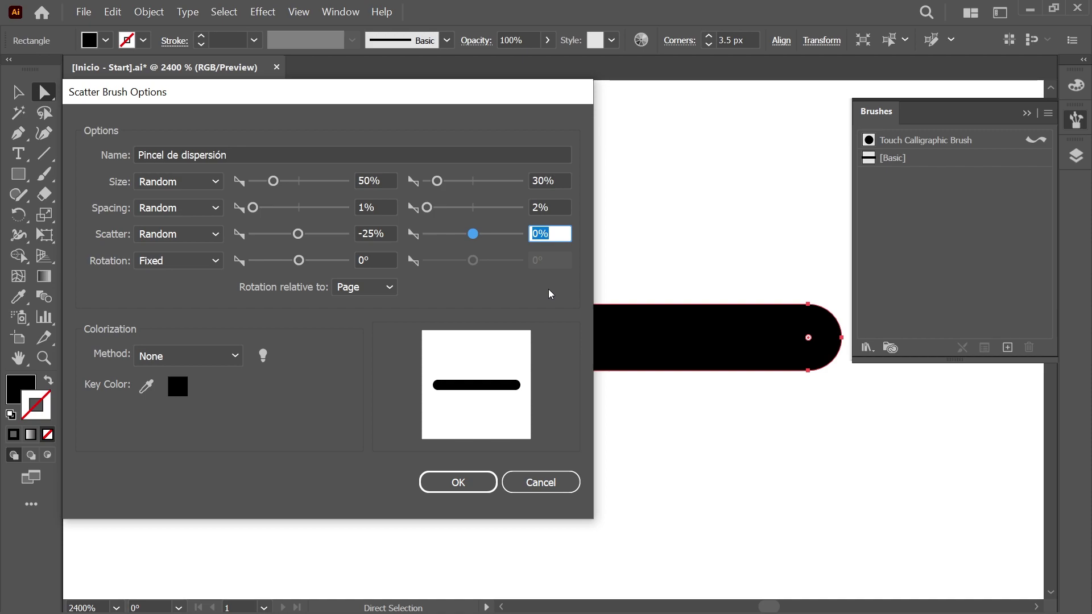
pyautogui.write('21')
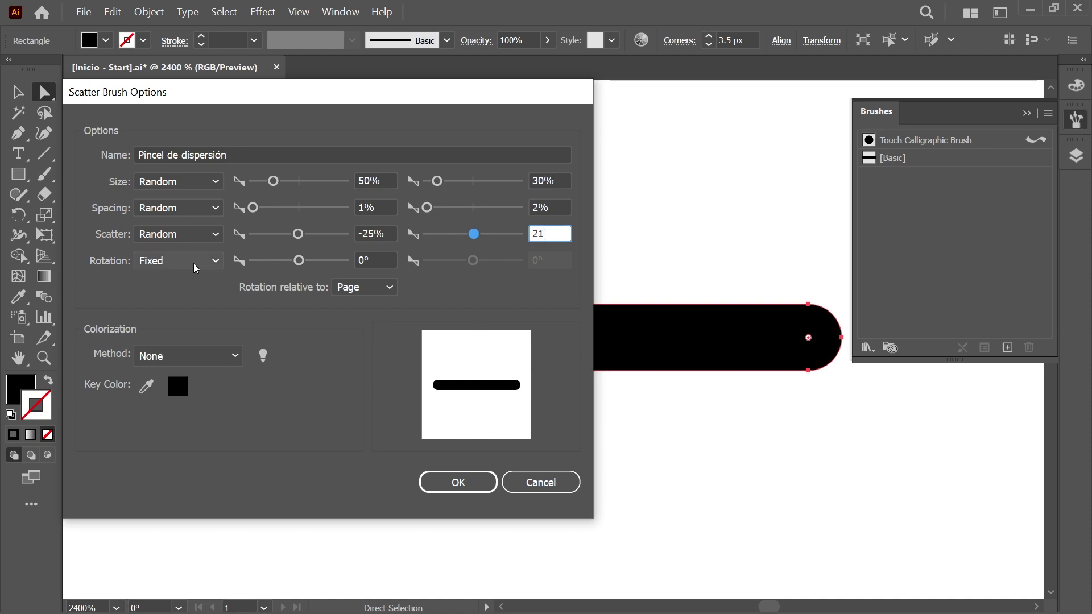
# Set rotation relative to Path and save the scatter brush
pyautogui.click(193, 264)
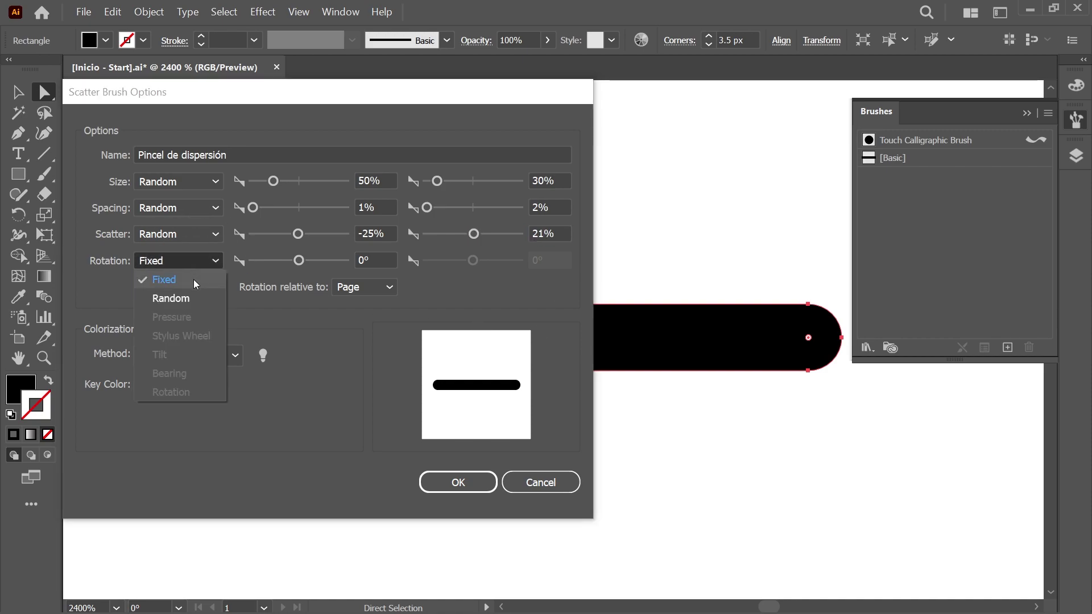
pyautogui.doubleClick(391, 260)
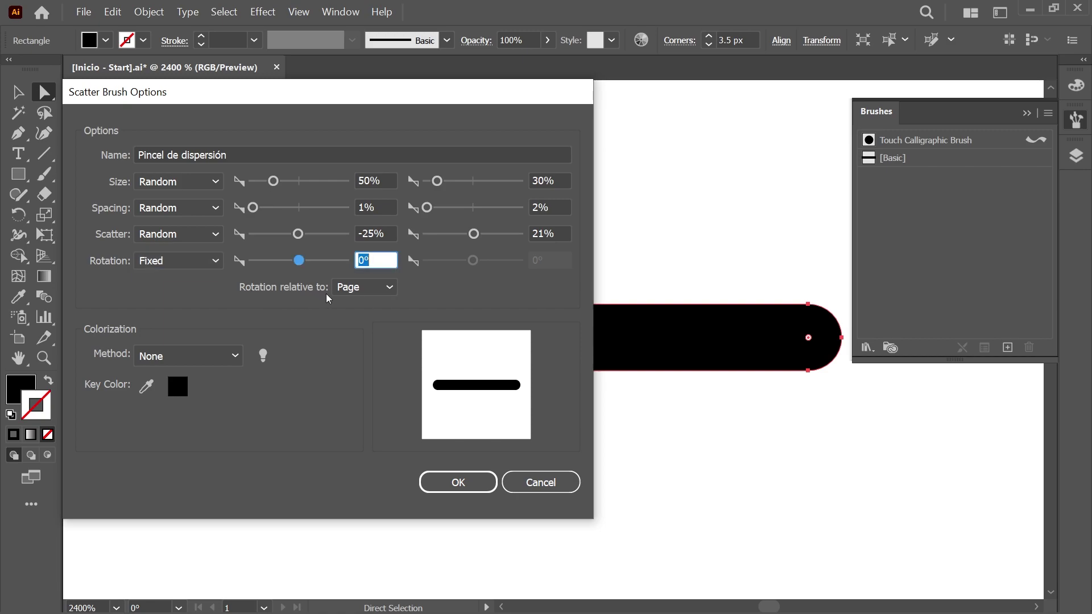
pyautogui.click(364, 287)
pyautogui.click(382, 326)
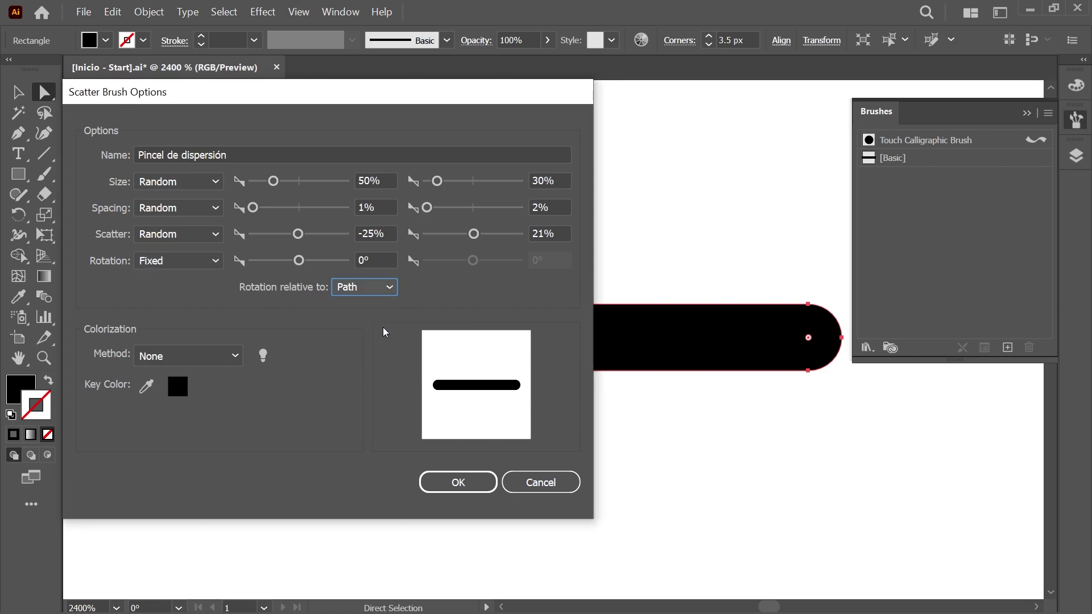
pyautogui.click(463, 481)
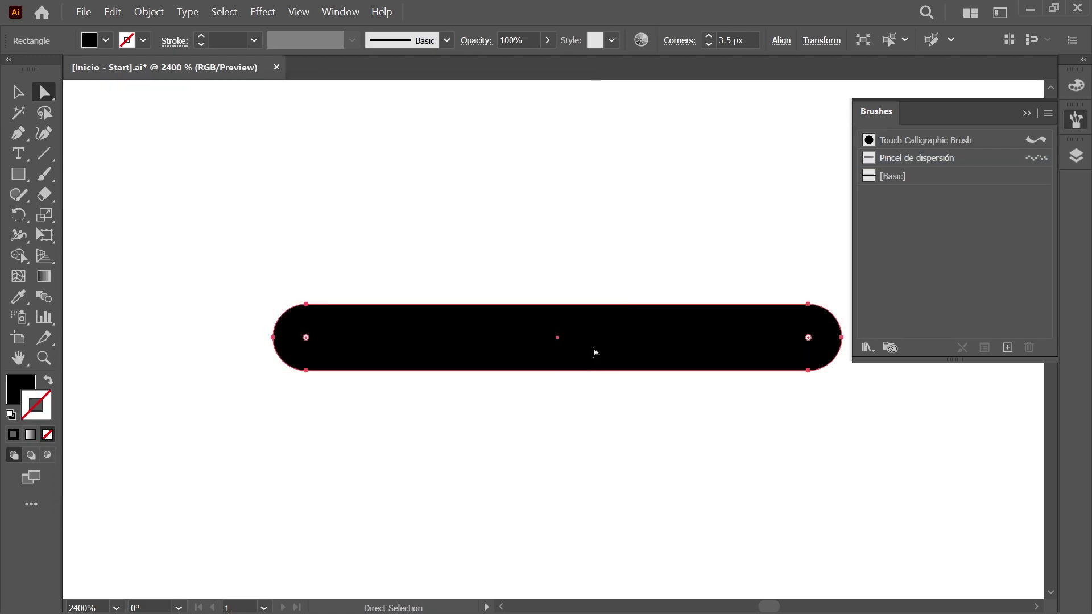
# Delete the bar and draw a 100 px horizontal line at 0° angle
pyautogui.press('Delete')
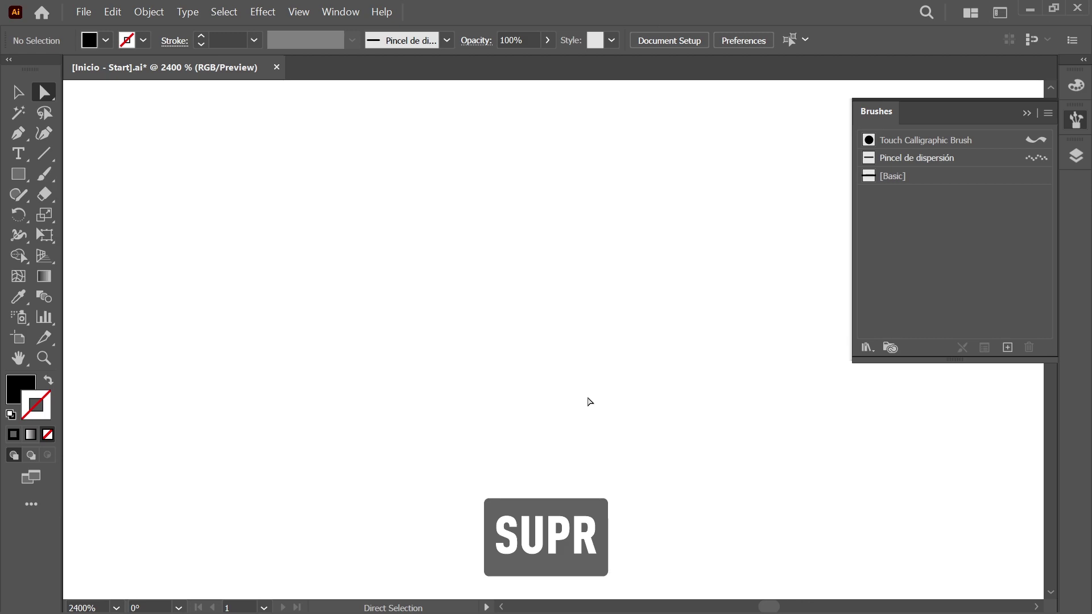
pyautogui.click(44, 155)
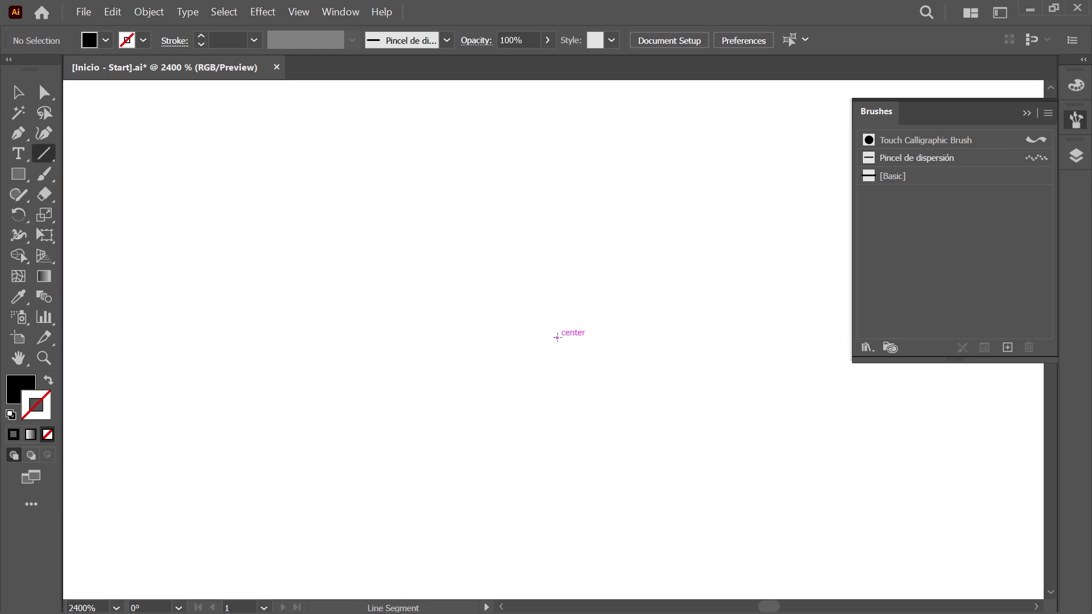
pyautogui.click(556, 337)
pyautogui.moveTo(319, 213)
pyautogui.mouseDown()
pyautogui.moveTo(154, 112)
pyautogui.moveTo(155, 97)
pyautogui.mouseUp()
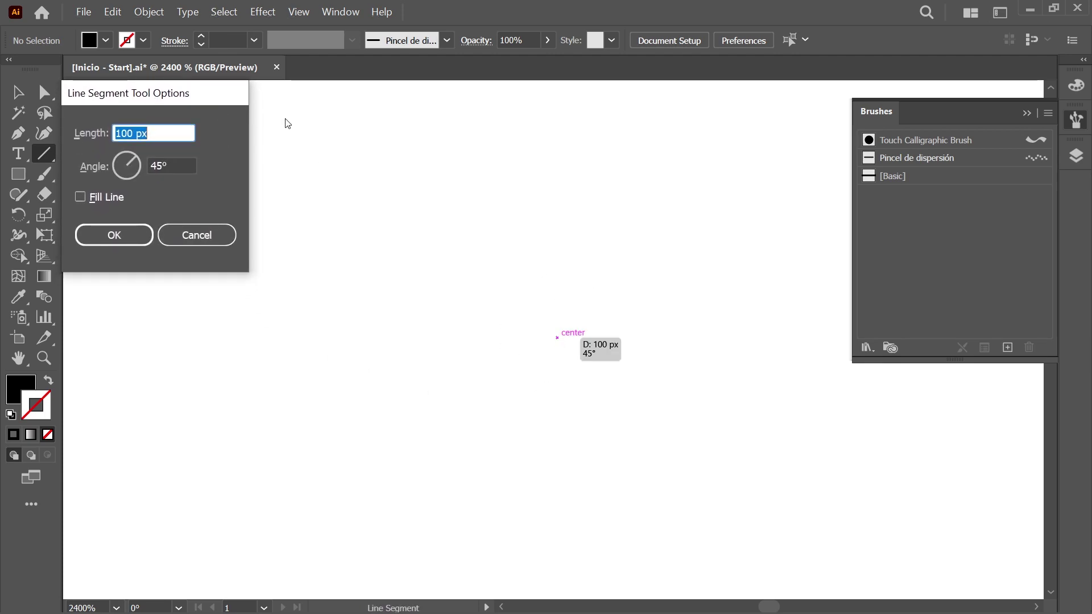
pyautogui.press('Tab')
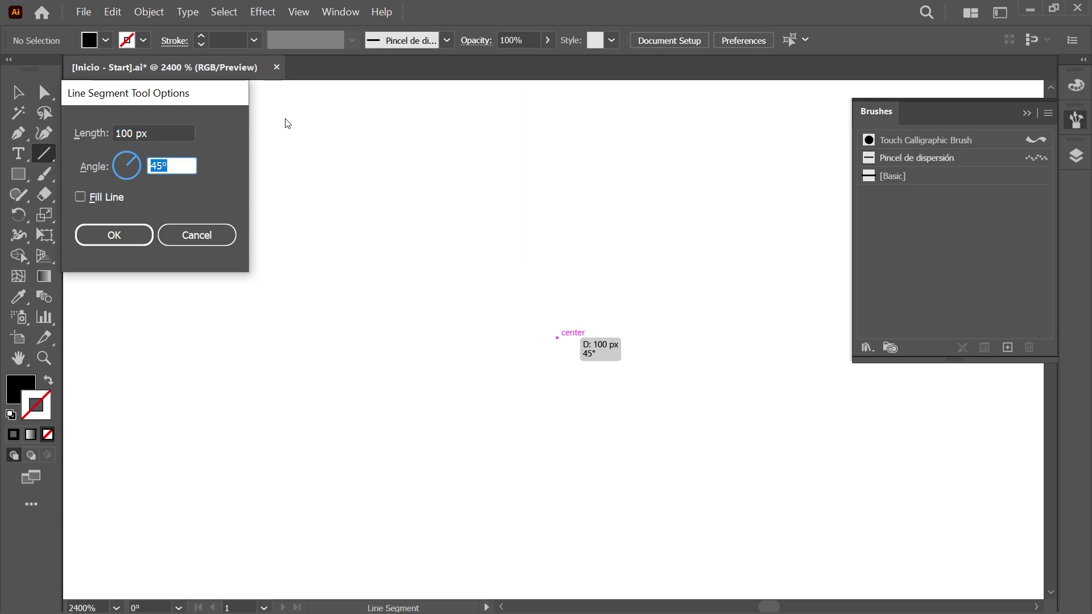
pyautogui.write('0')
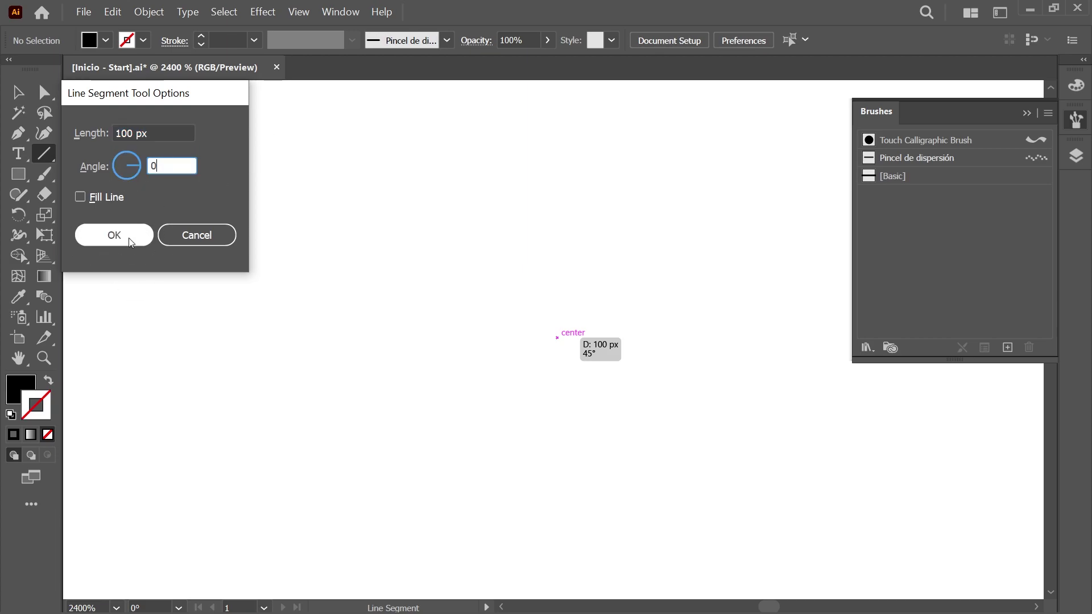
pyautogui.click(131, 243)
# Apply the Pincel de dispersión brush to the line
pyautogui.hscroll(5, 129, 236)
pyautogui.hotkey('ctrl', '-')
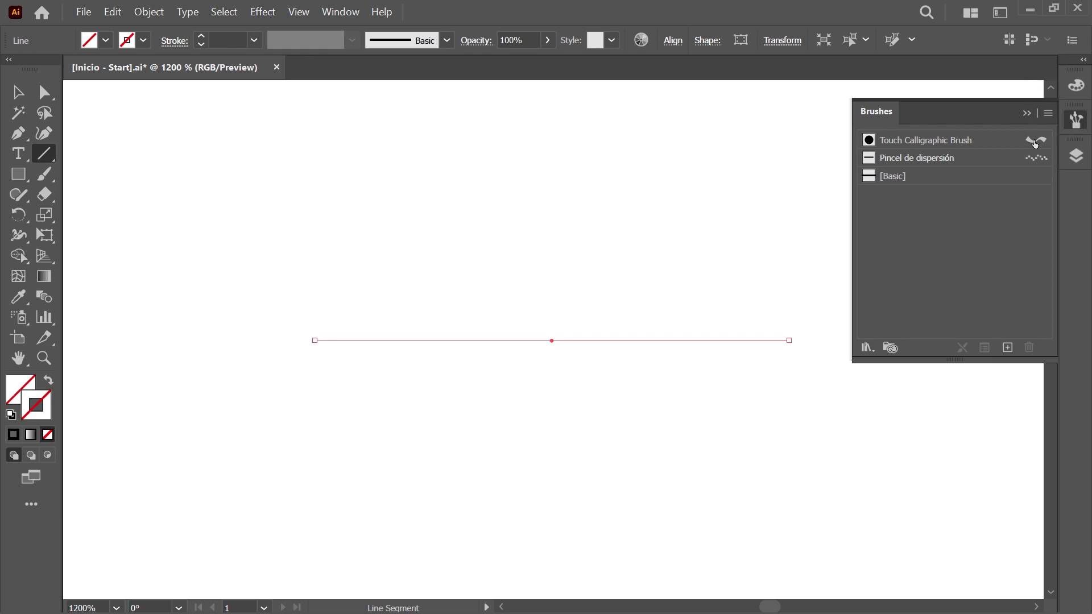
pyautogui.click(984, 159)
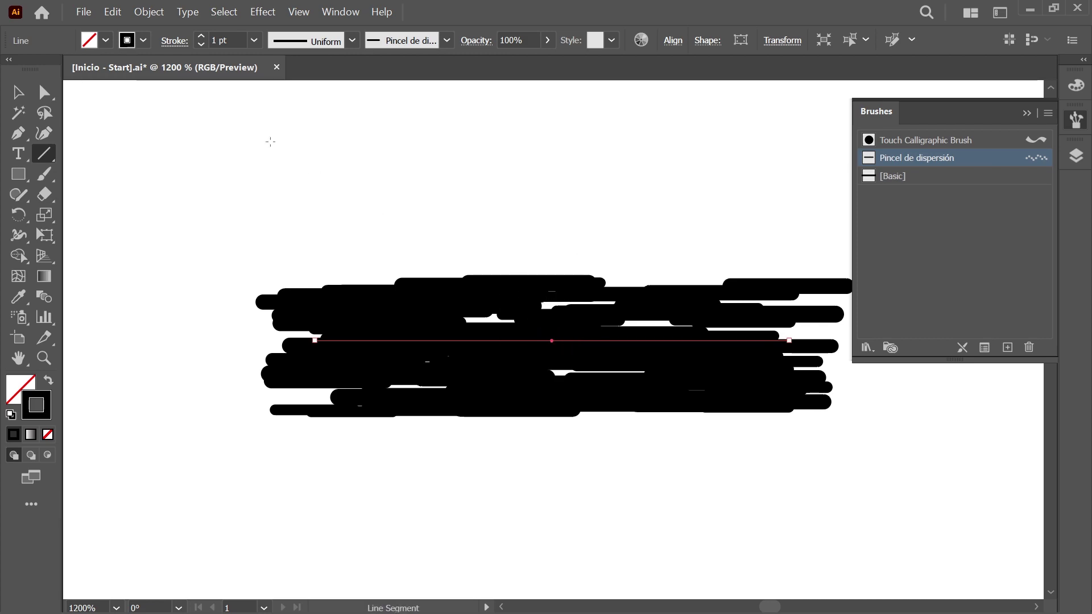
# Expand the brushed line and unite the bars with Pathfinder into one shape
pyautogui.click(149, 12)
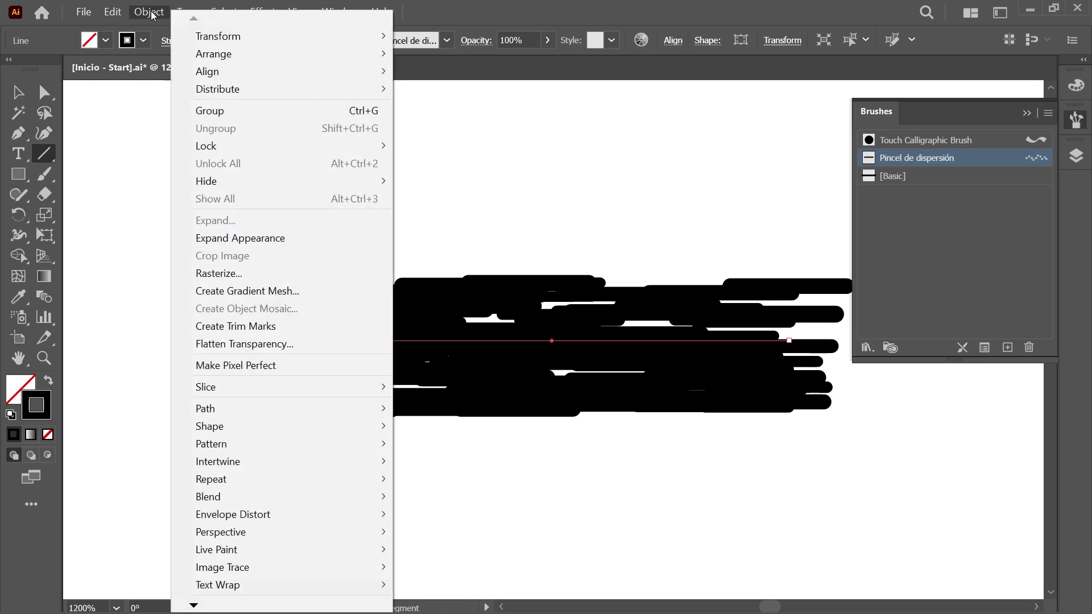
pyautogui.click(302, 238)
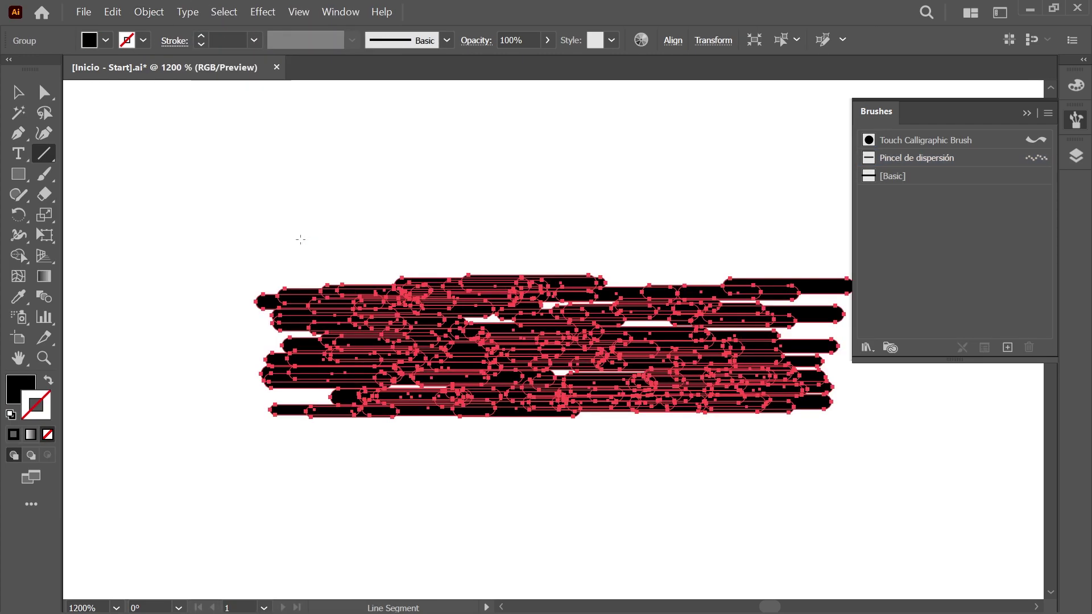
pyautogui.click(340, 12)
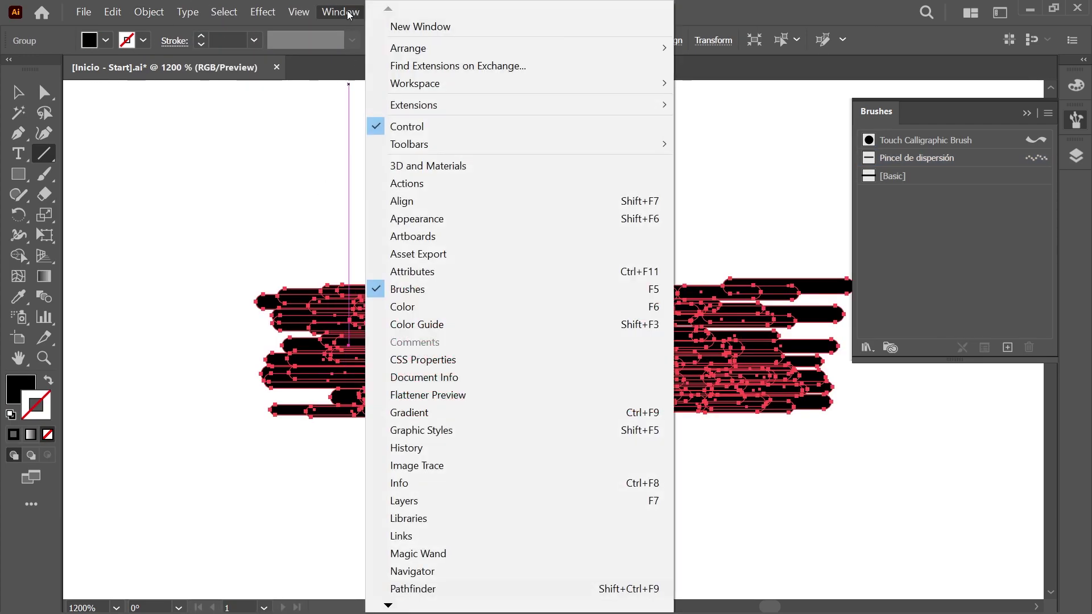
pyautogui.click(499, 588)
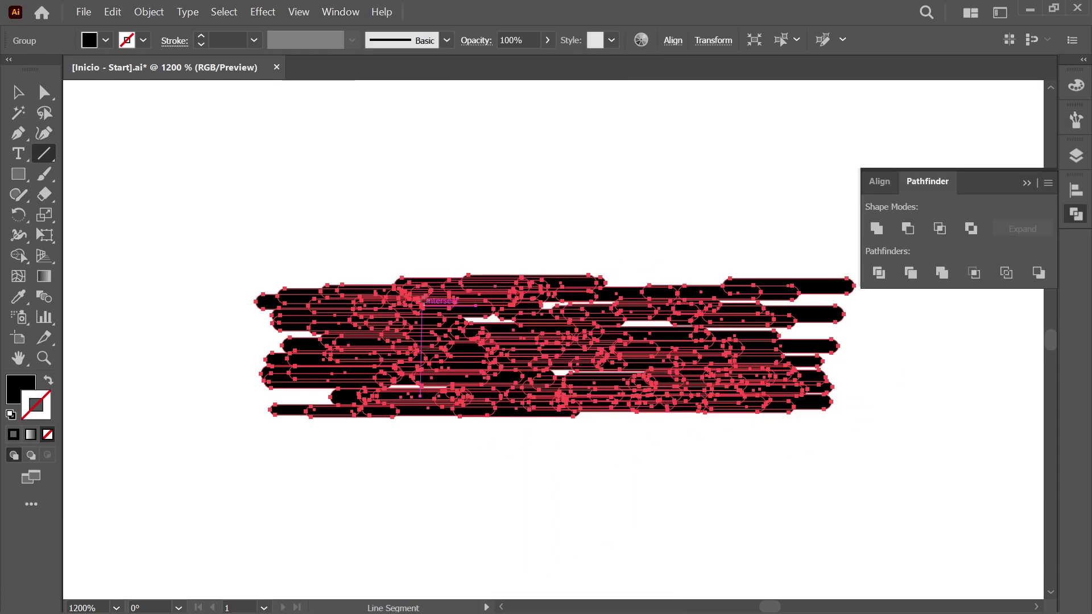
pyautogui.press('v')
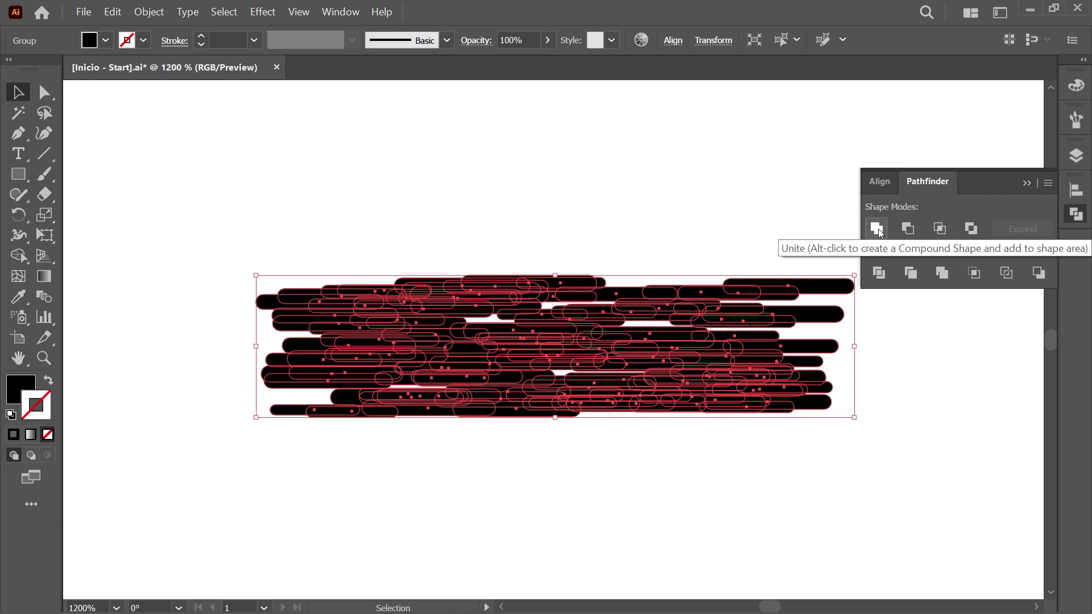
pyautogui.click(878, 230)
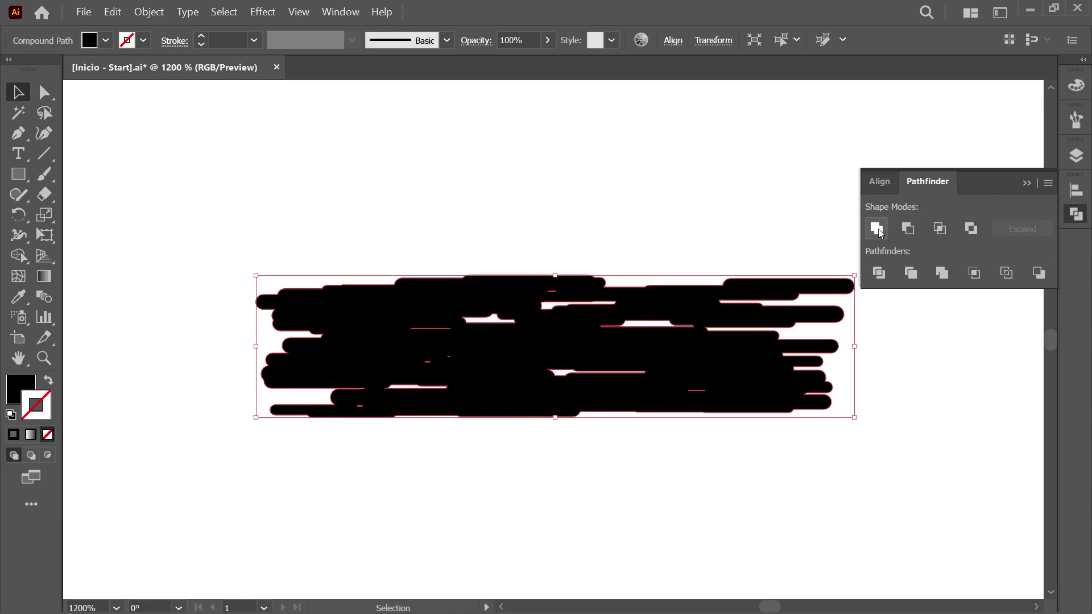
# Create art brush 'Pincel de arte' from the merged shape with Hue Shift colorization
pyautogui.click(1075, 120)
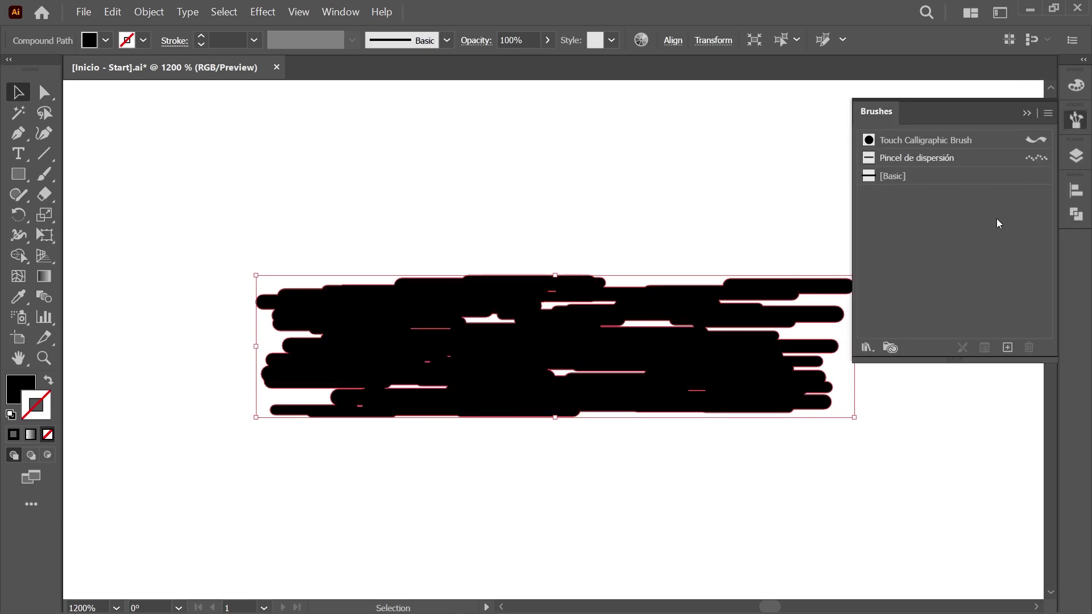
pyautogui.click(1007, 347)
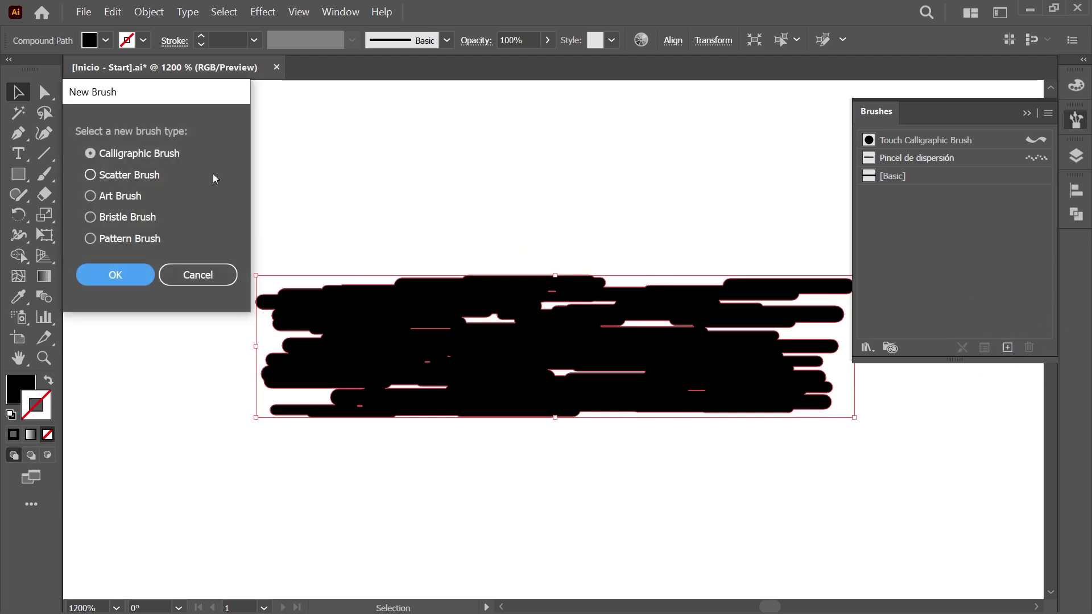
pyautogui.click(91, 197)
pyautogui.click(128, 275)
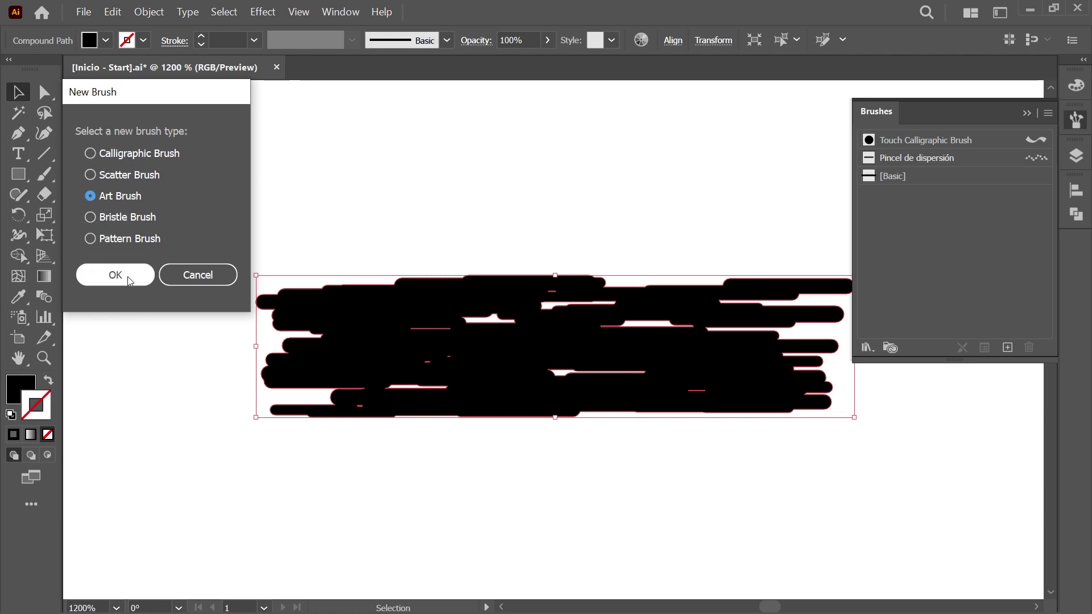
pyautogui.click(130, 280)
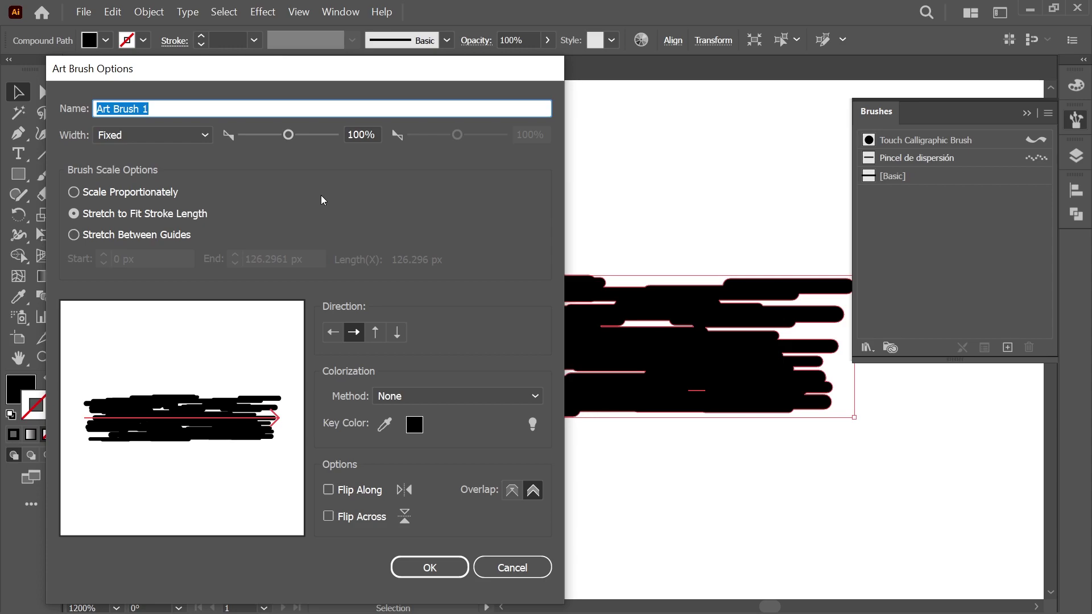
pyautogui.write('Pincel de arte')
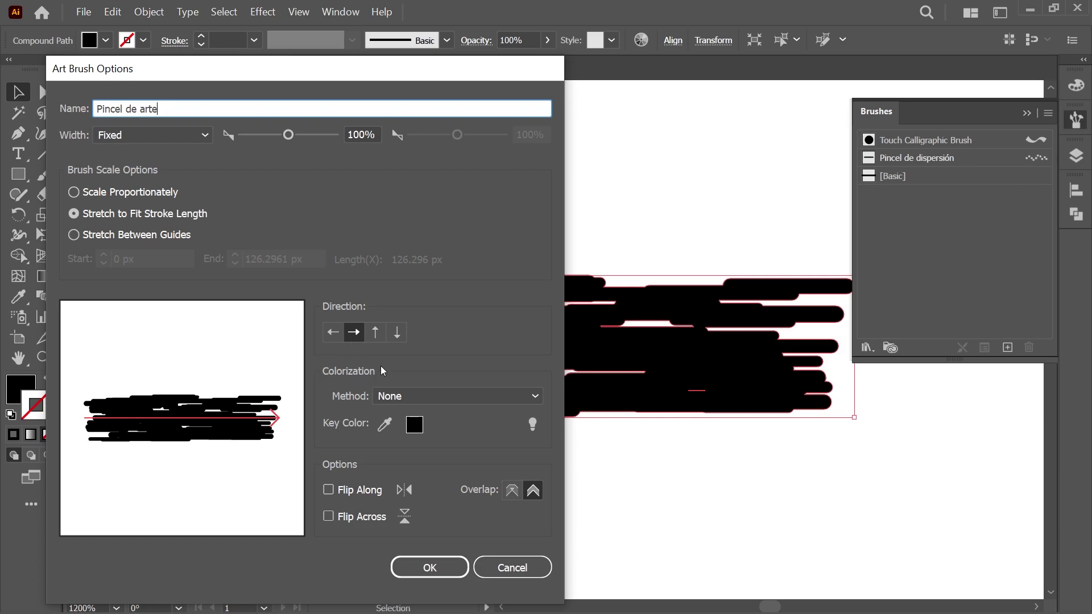
pyautogui.click(452, 402)
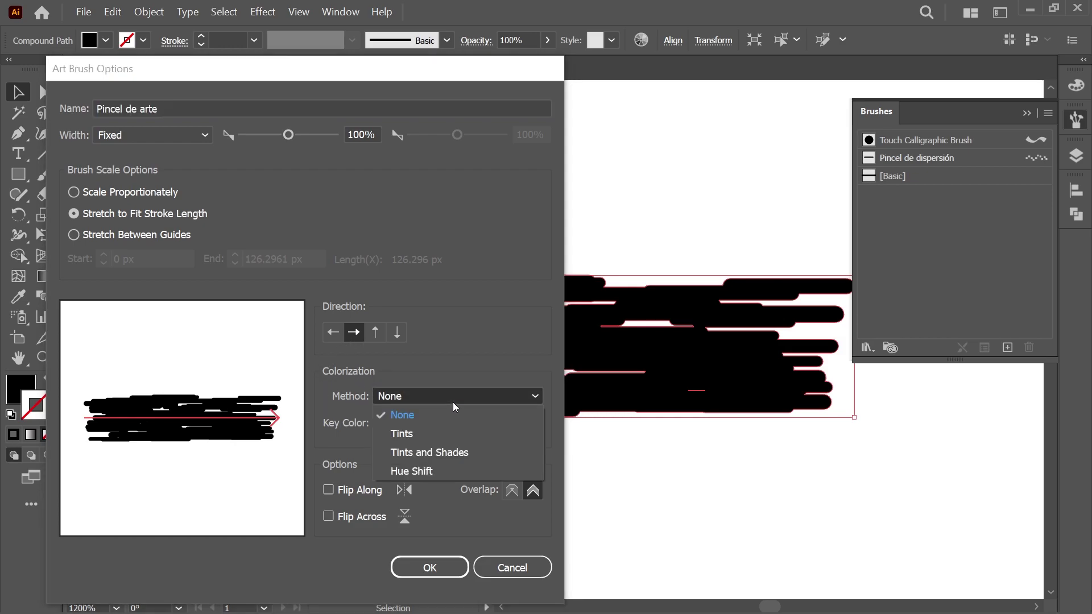
pyautogui.click(465, 471)
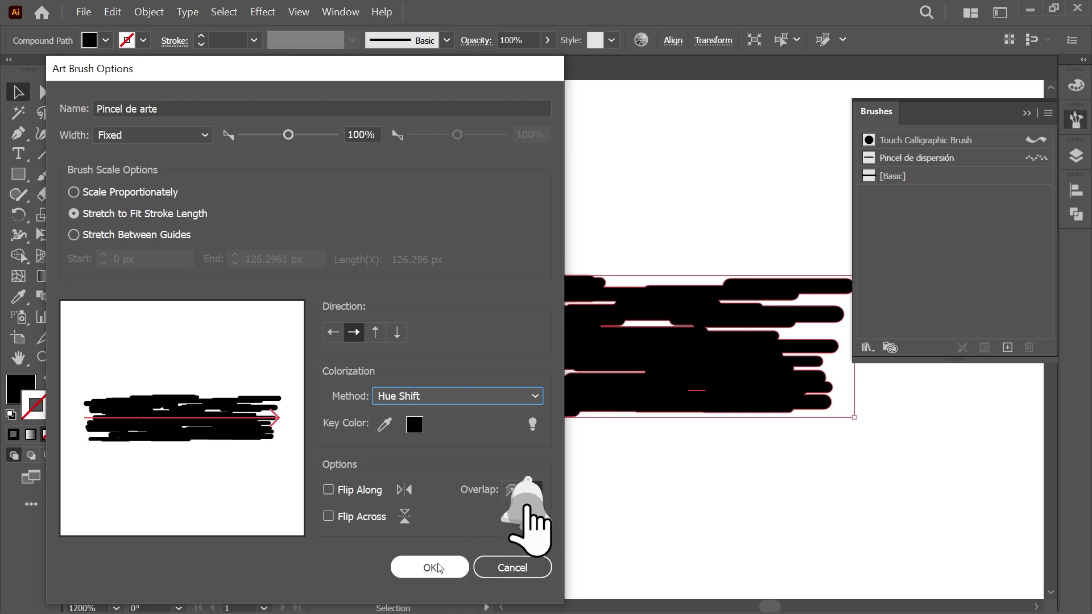
pyautogui.click(429, 567)
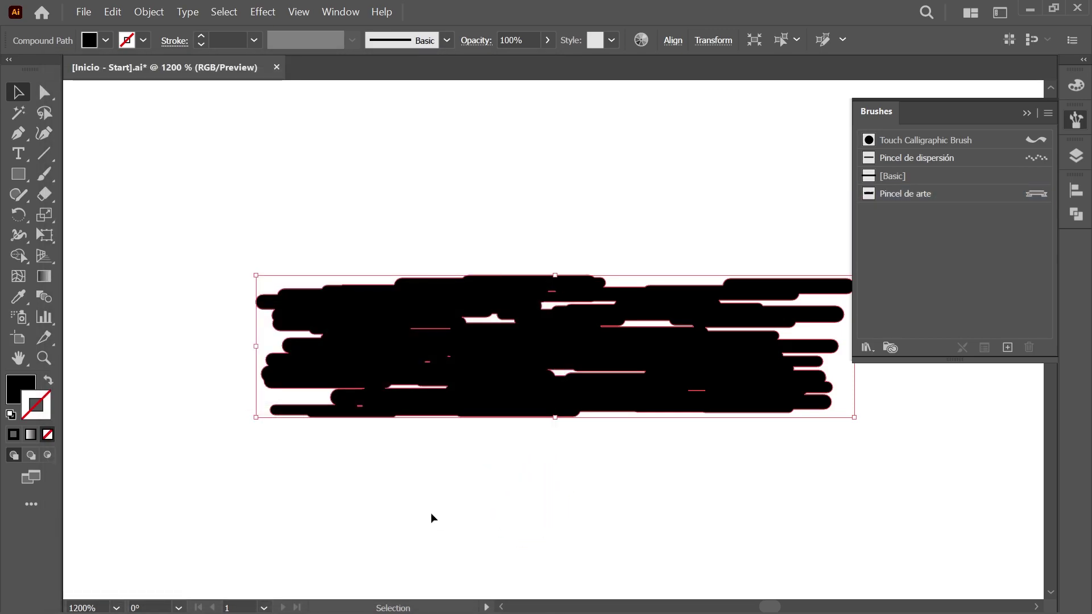
# Delete the merged shape, set paintbrush fidelity to Smooth, and toggle Layer 1 visibility
pyautogui.press('Delete')
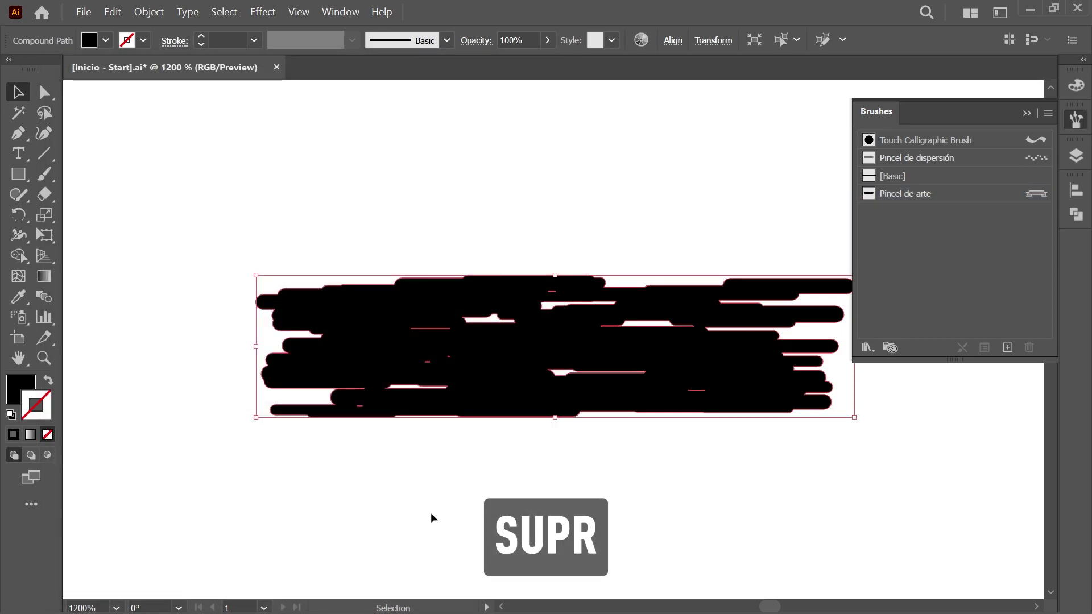
pyautogui.hotkey('ctrl', '-')
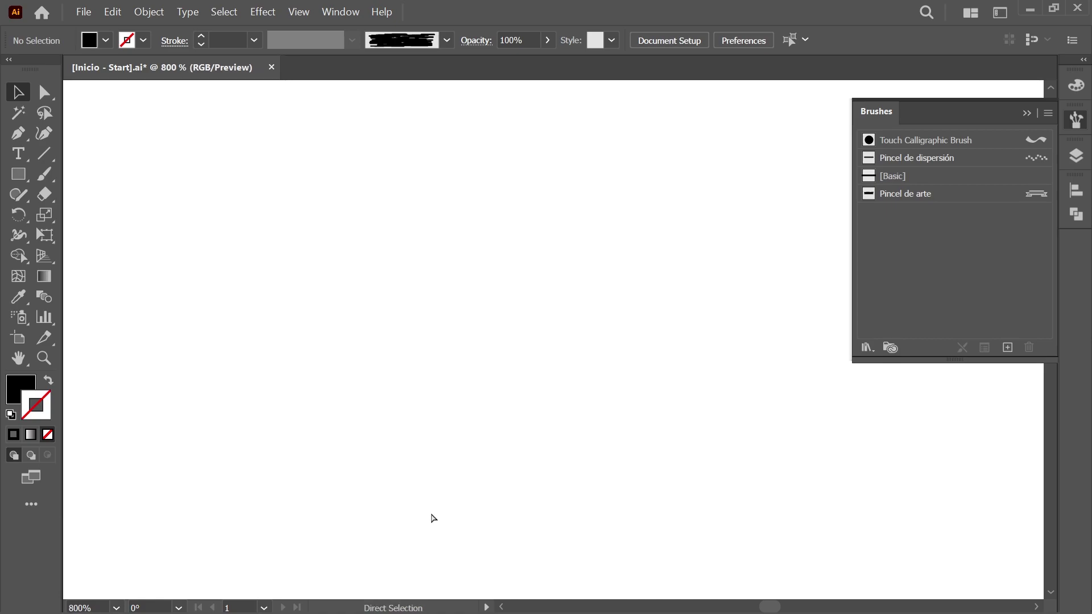
pyautogui.hotkey('ctrl', '1')
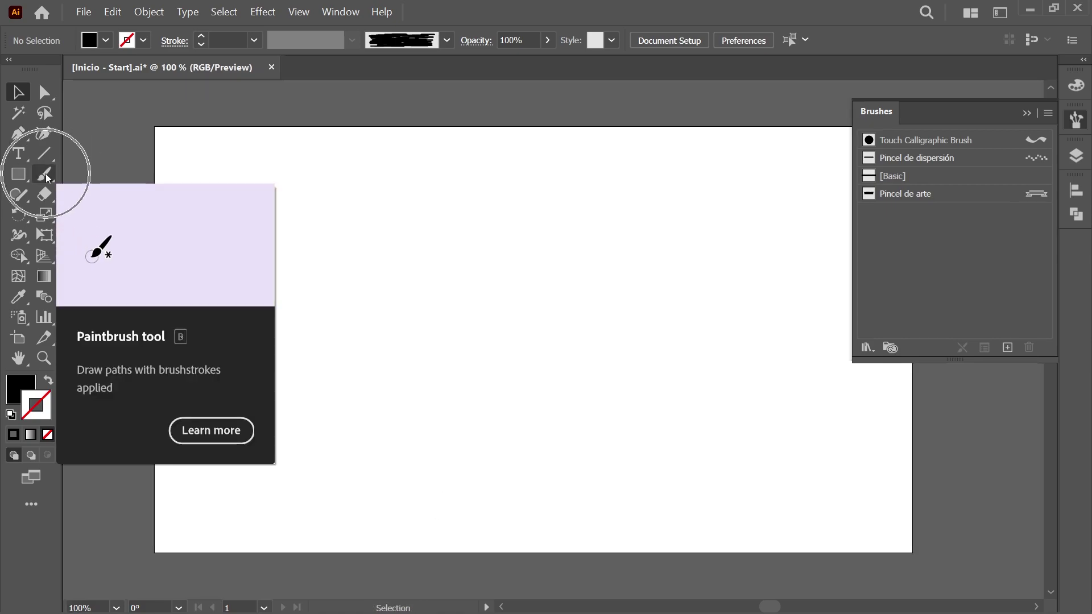
pyautogui.doubleClick(44, 174)
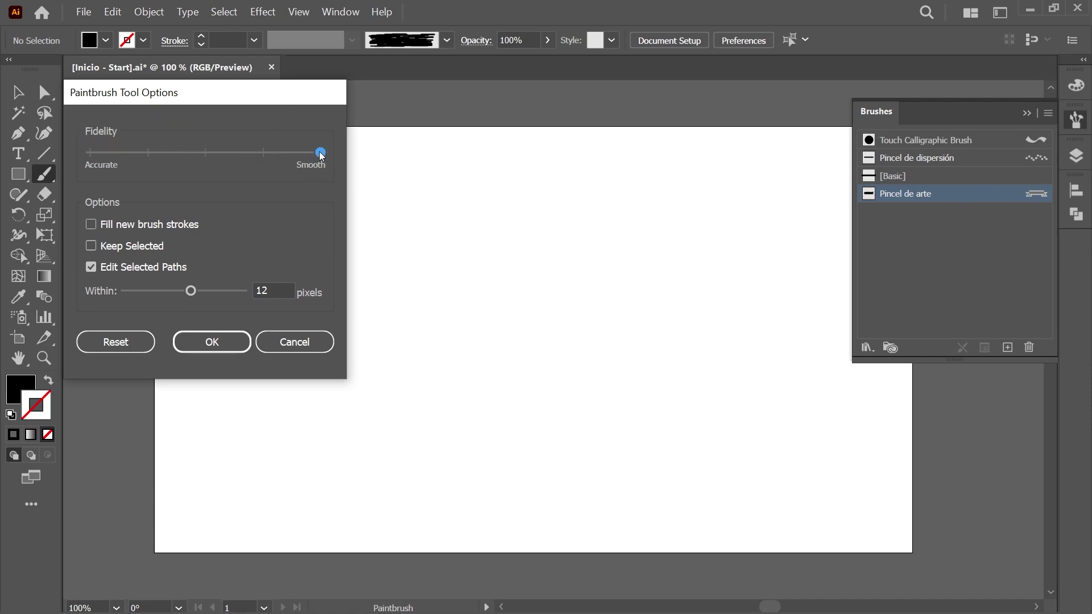
pyautogui.click(222, 344)
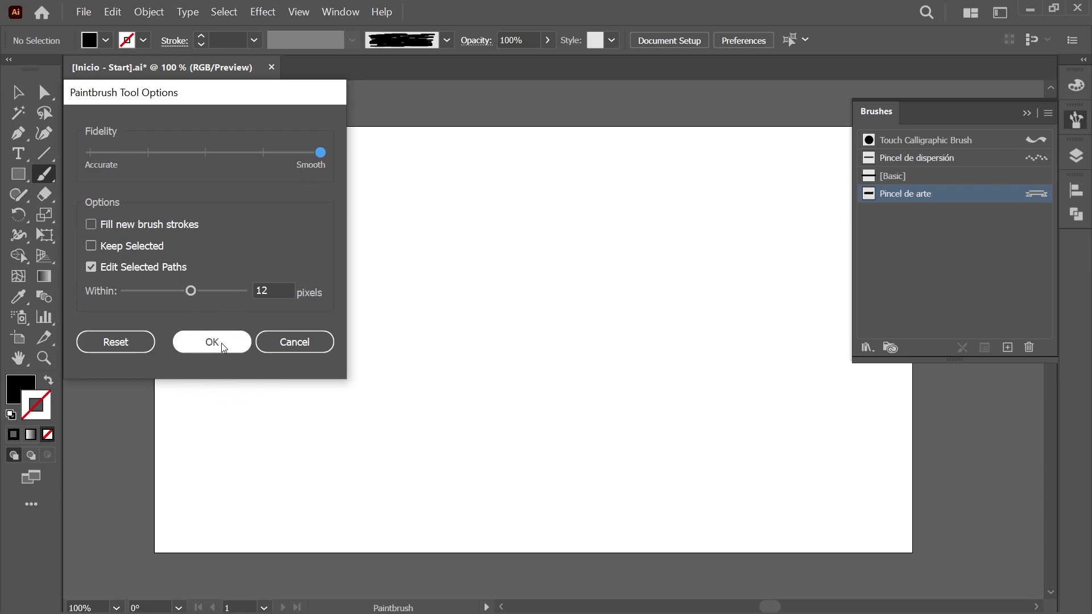
pyautogui.click(222, 344)
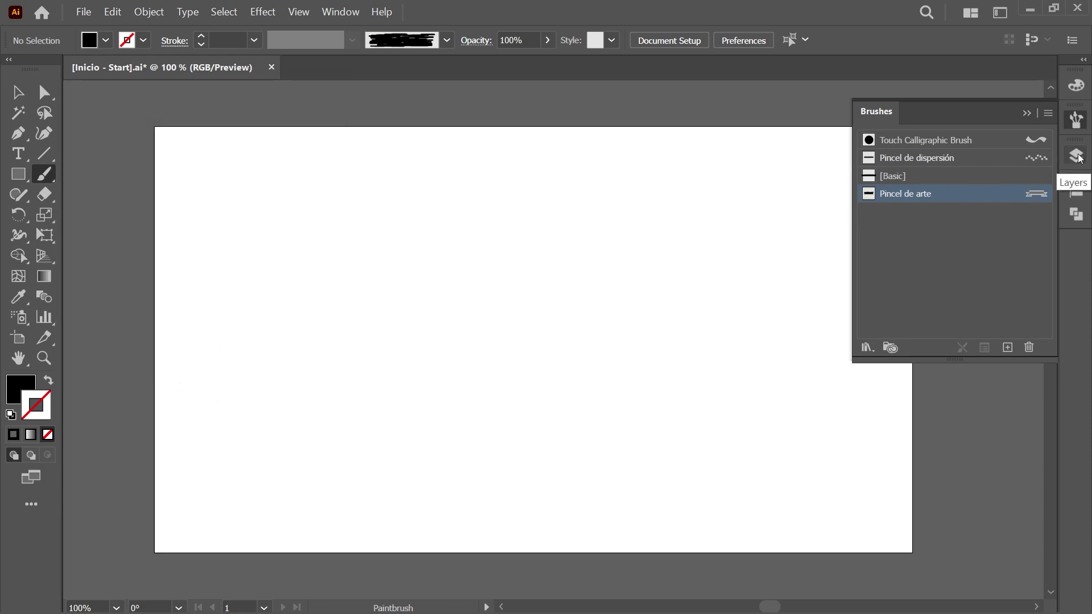
pyautogui.click(1077, 156)
pyautogui.click(866, 193)
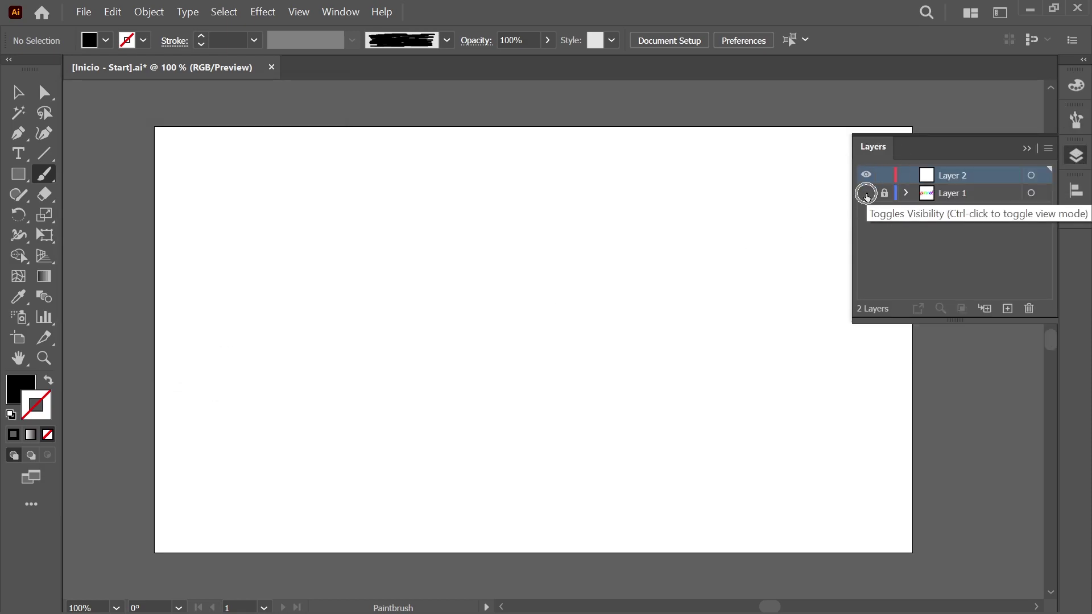
# Show the coloured Layer 1 guide and brush-trace the red p and yellow i in black
pyautogui.click(866, 193)
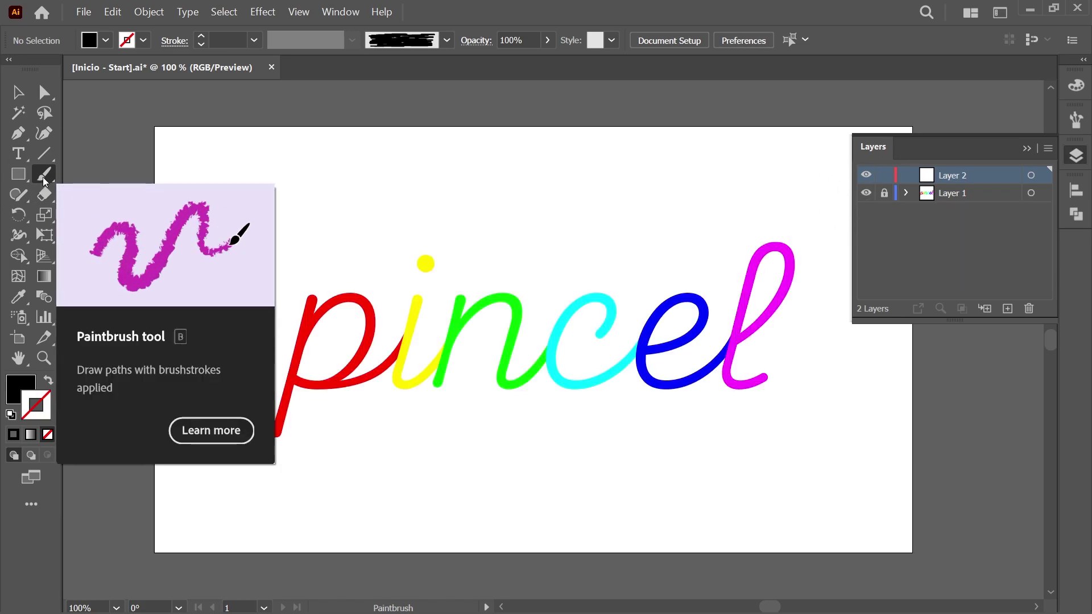
pyautogui.scroll(2, 288, 420)
pyautogui.scroll(-1, 500, 368)
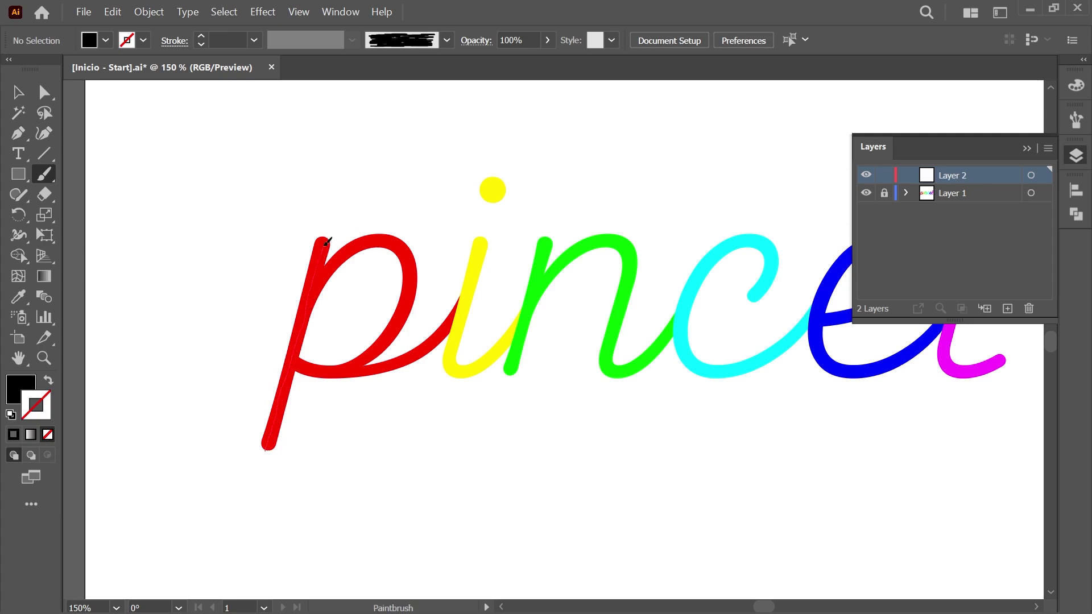
pyautogui.moveTo(327, 242); pyautogui.dragTo(320, 372)
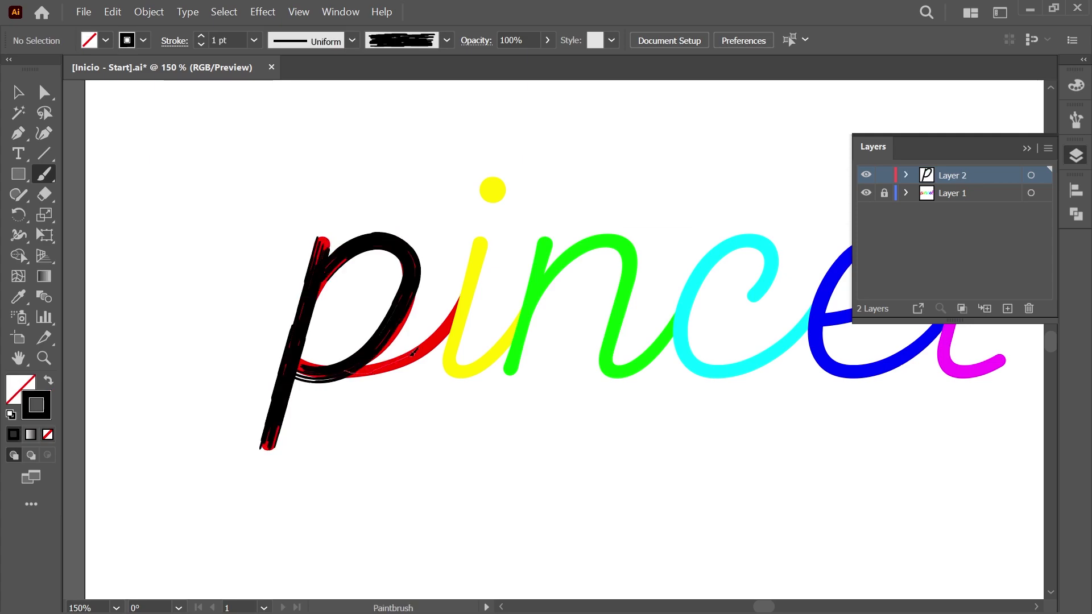
pyautogui.moveTo(413, 352)
pyautogui.mouseDown()
pyautogui.moveTo(481, 243)
pyautogui.moveTo(526, 314)
pyautogui.mouseUp()
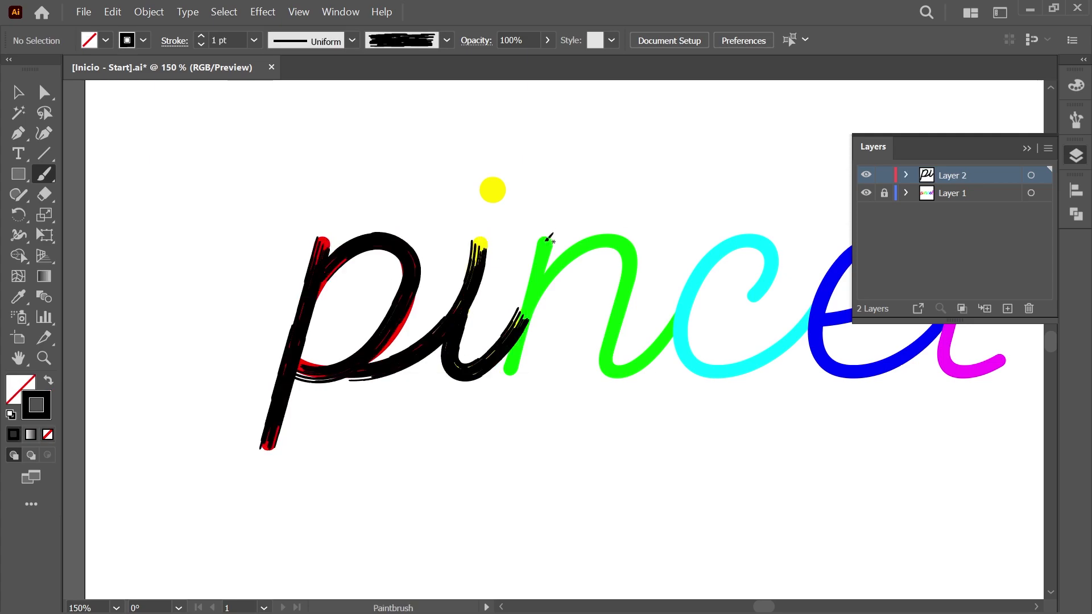
# Trace the green n, cyan c, blue e and magenta l with black art-brush strokes
pyautogui.moveTo(548, 238)
pyautogui.mouseDown()
pyautogui.moveTo(509, 372)
pyautogui.moveTo(287, 374)
pyautogui.mouseUp()
pyautogui.moveTo(313, 293)
pyautogui.mouseDown()
pyautogui.moveTo(393, 324)
pyautogui.moveTo(455, 324)
pyautogui.mouseUp()
pyautogui.moveTo(529, 301)
pyautogui.mouseDown()
pyautogui.moveTo(499, 373)
pyautogui.moveTo(600, 311)
pyautogui.mouseUp()
pyautogui.moveTo(594, 327)
pyautogui.mouseDown()
pyautogui.moveTo(626, 369)
pyautogui.moveTo(737, 308)
pyautogui.mouseUp()
pyautogui.moveTo(670, 365)
pyautogui.mouseDown()
pyautogui.moveTo(737, 247)
pyautogui.moveTo(714, 360)
pyautogui.mouseUp()
# Fit the artboard in view, hide the Layer 1 guide lettering, and close the Layers panel
pyautogui.hotkey('ctrl', '-')
pyautogui.hotkey('ctrl', '0')
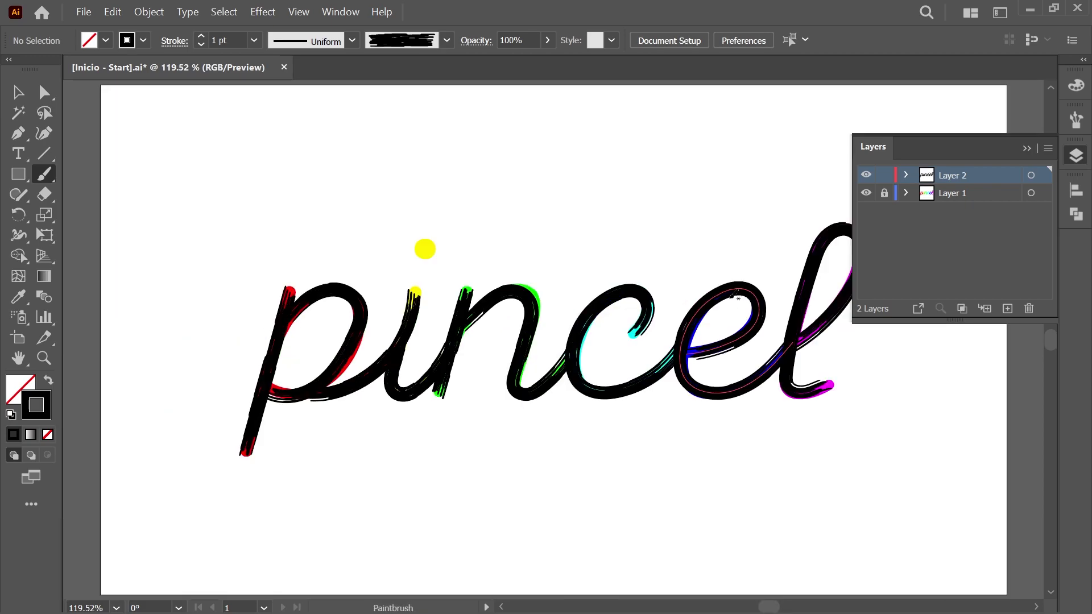
pyautogui.click(866, 194)
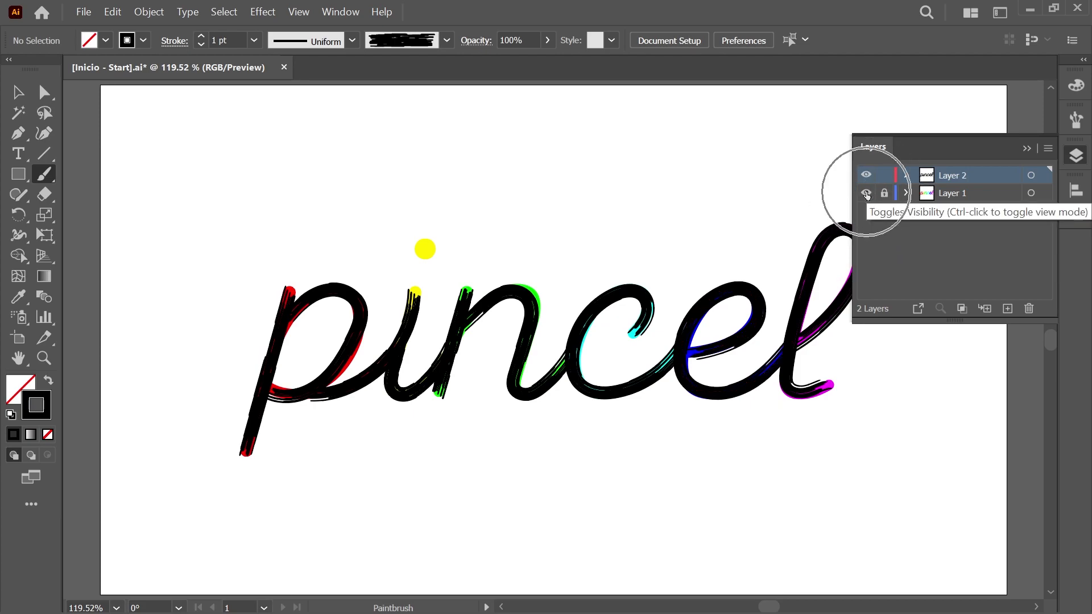
pyautogui.click(866, 193)
pyautogui.click(1079, 157)
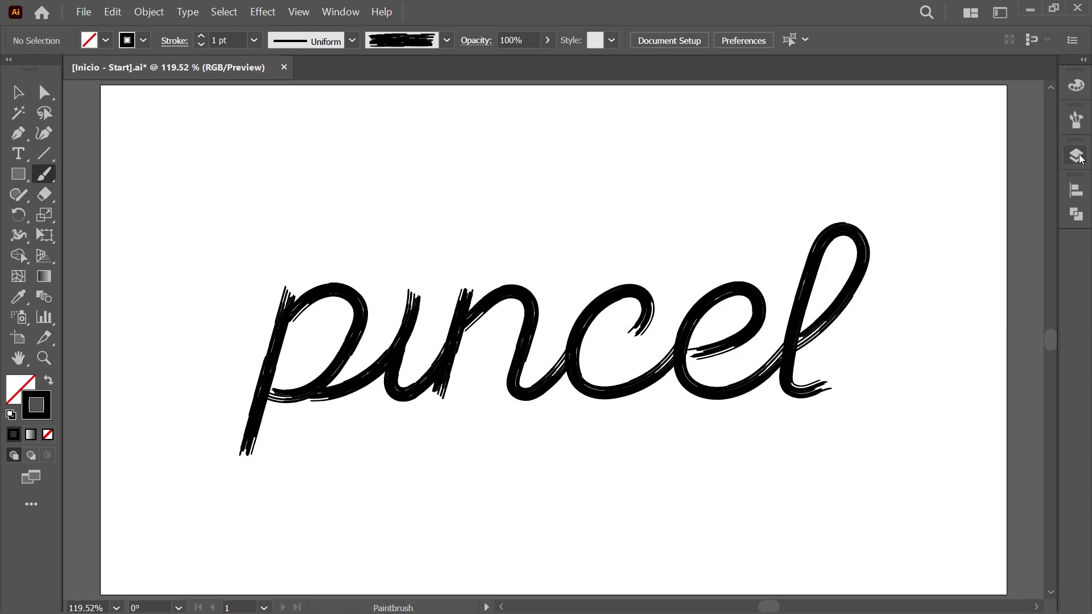
pyautogui.click(18, 92)
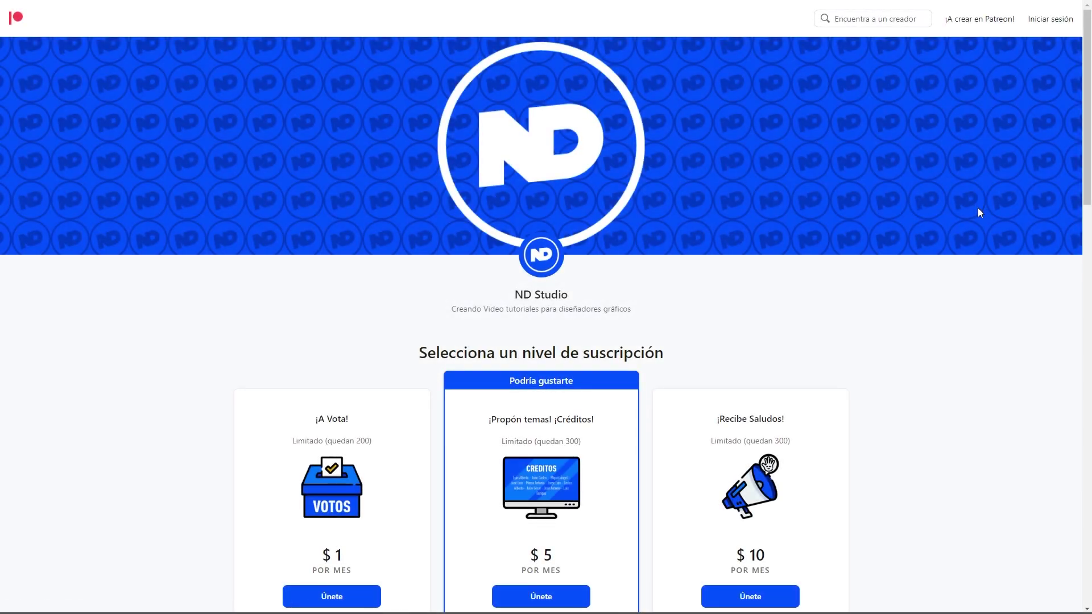
pyautogui.scroll(-2, 978, 213)
pyautogui.scroll(-2, 976, 215)
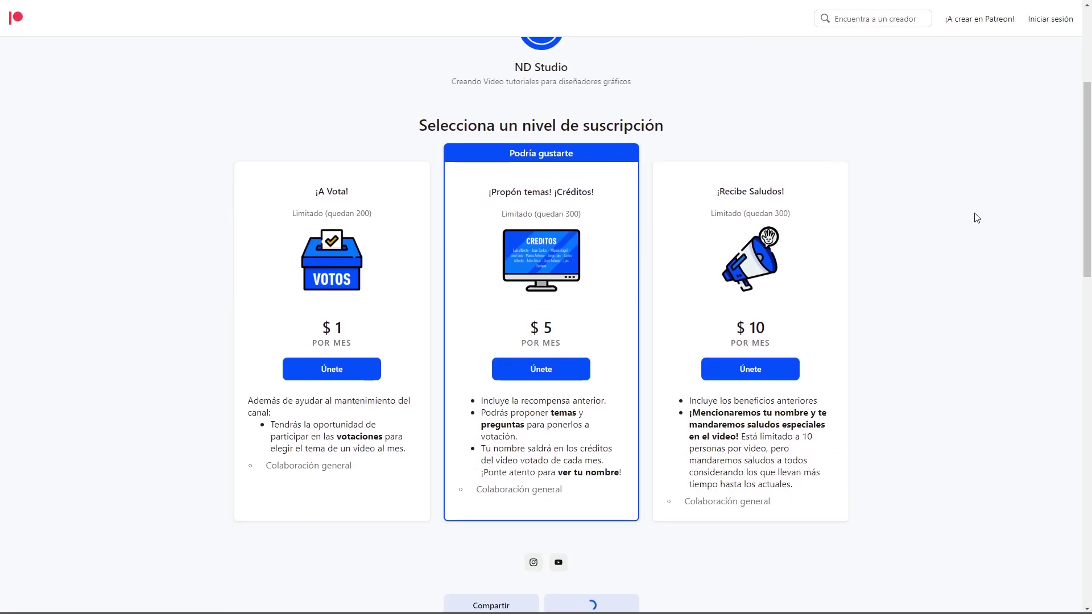